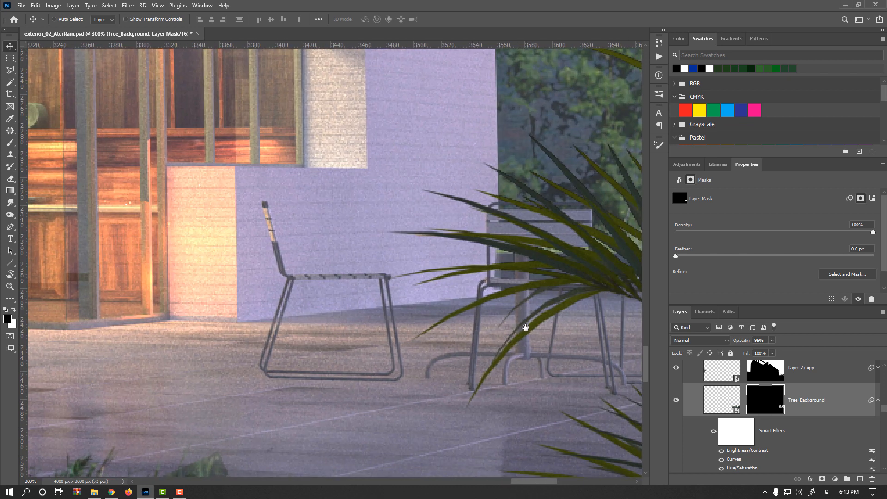
# - Select a rectangle around the chair's legs and paste a merged copy of that area onto a new layer
pyautogui.moveTo(376, 367); pyautogui.dragTo(413, 320)
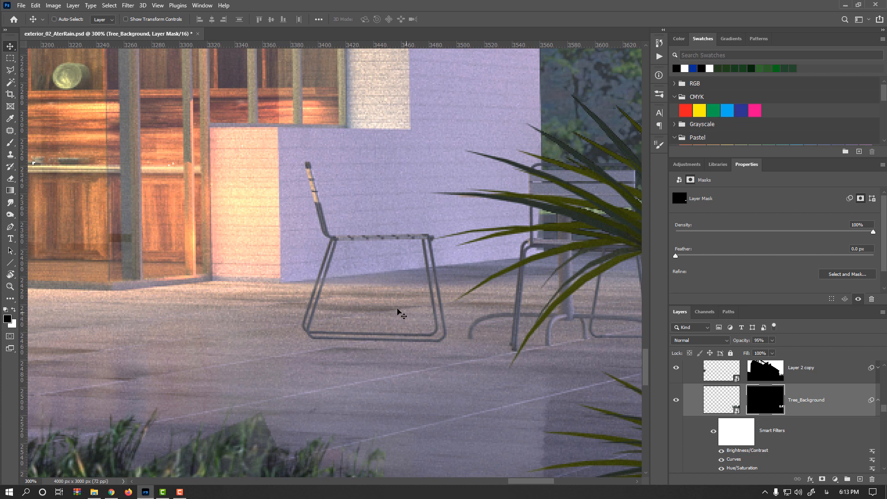
pyautogui.click(9, 58)
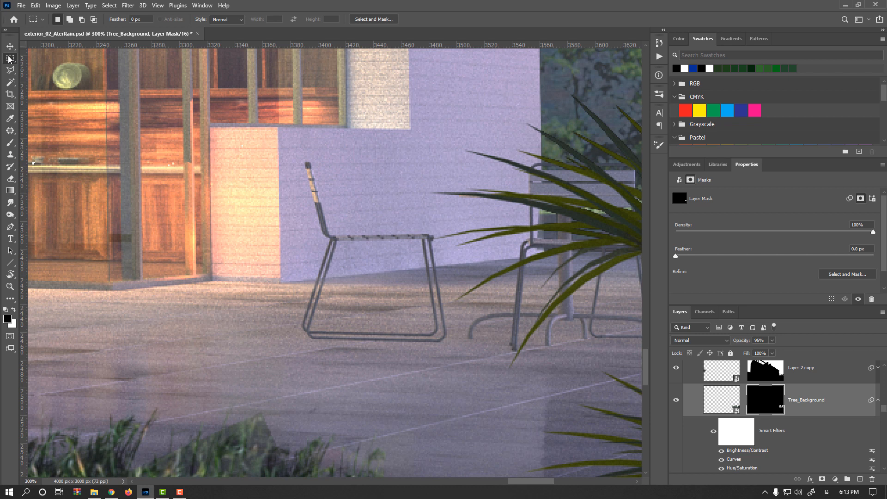
pyautogui.moveTo(270, 251); pyautogui.dragTo(467, 371)
pyautogui.scroll(10, 704, 407)
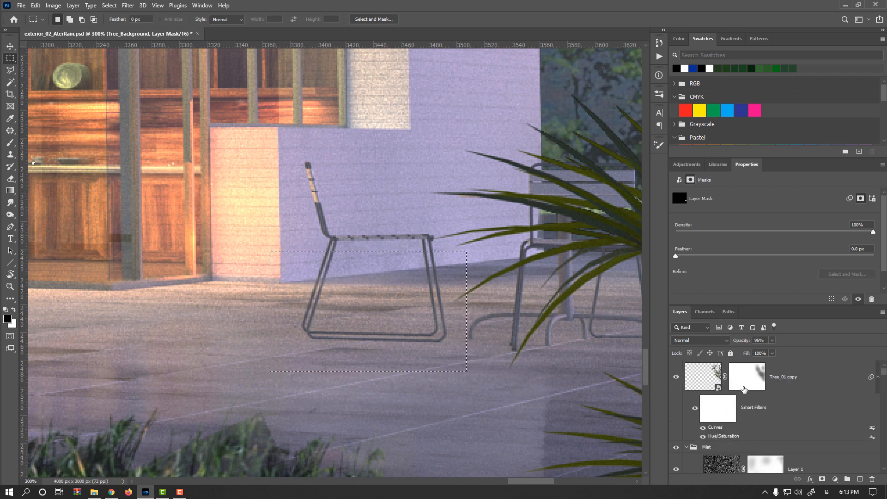
pyautogui.click(713, 379)
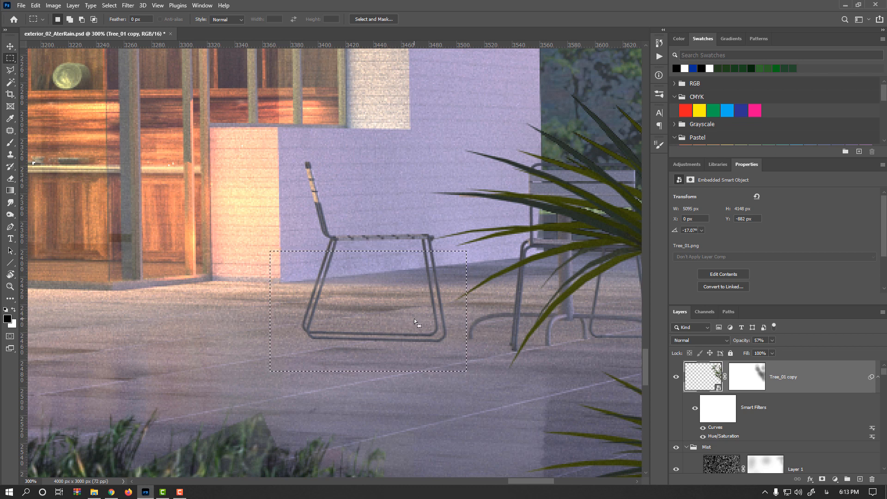
pyautogui.hotkey('ctrl', 'shift', 'c')
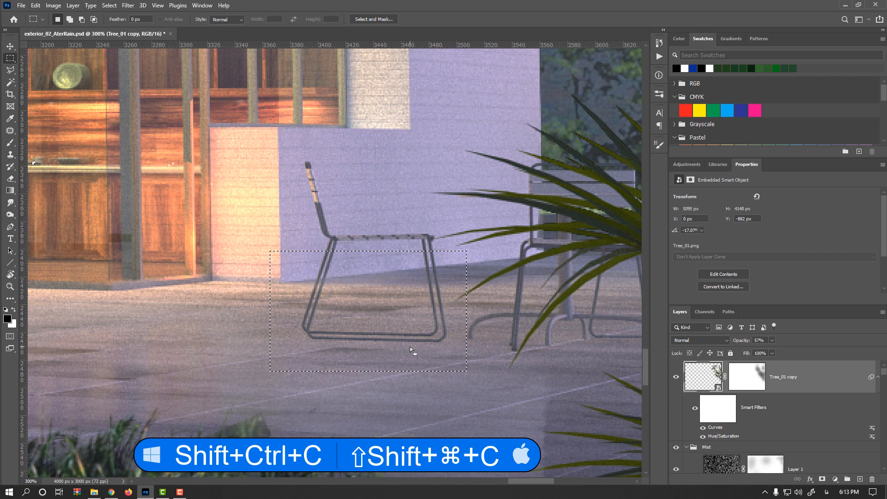
pyautogui.hotkey('ctrl', 'v')
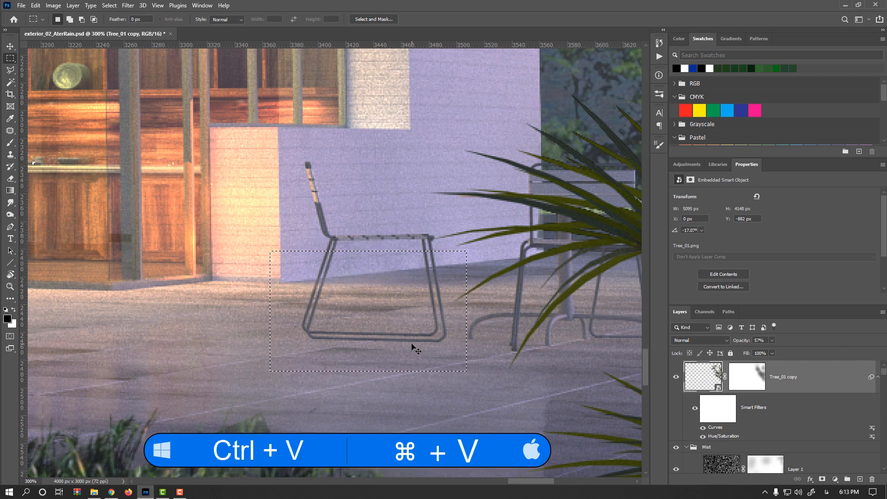
# - Flip the pasted copy vertically and move it beneath the chair as a reflection at 82% opacity
pyautogui.hotkey('ctrl', 't')
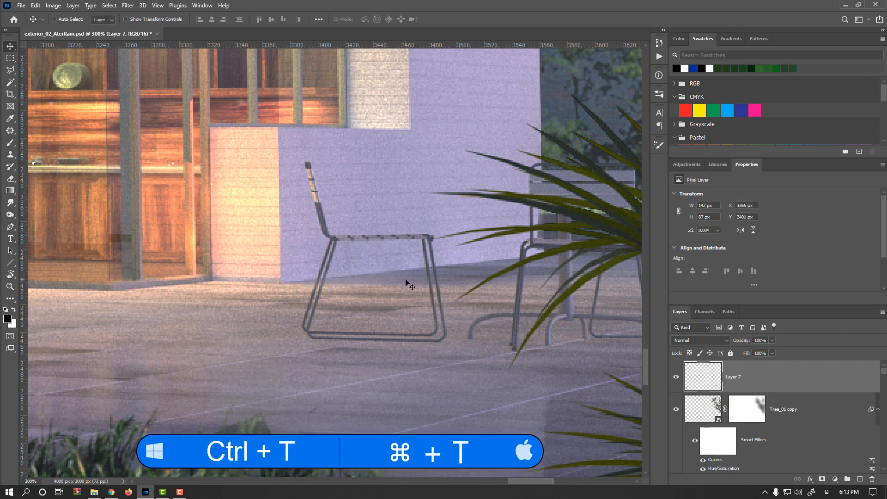
pyautogui.rightClick(429, 288)
pyautogui.click(456, 457)
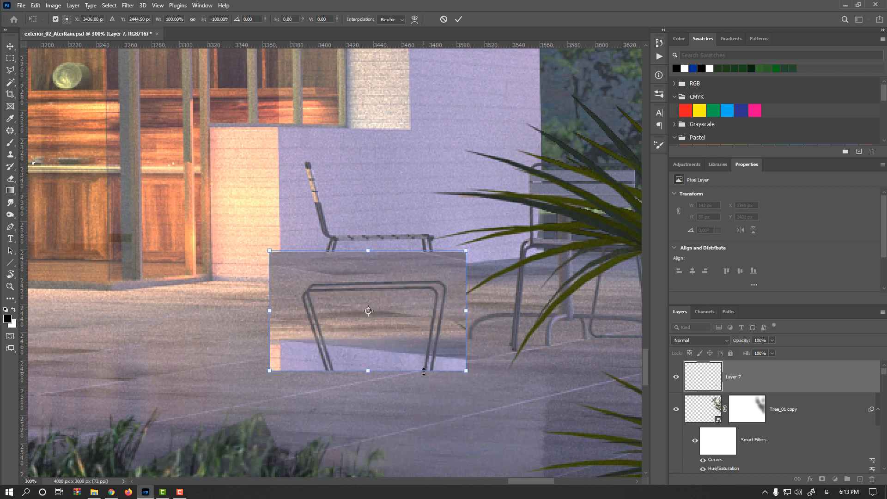
pyautogui.scroll(-1, 423, 372)
pyautogui.moveTo(408, 344); pyautogui.dragTo(415, 381)
pyautogui.moveTo(746, 343); pyautogui.dragTo(736, 343)
pyautogui.scroll(1, 410, 368)
pyautogui.moveTo(387, 370); pyautogui.dragTo(450, 348)
pyautogui.press('Return')
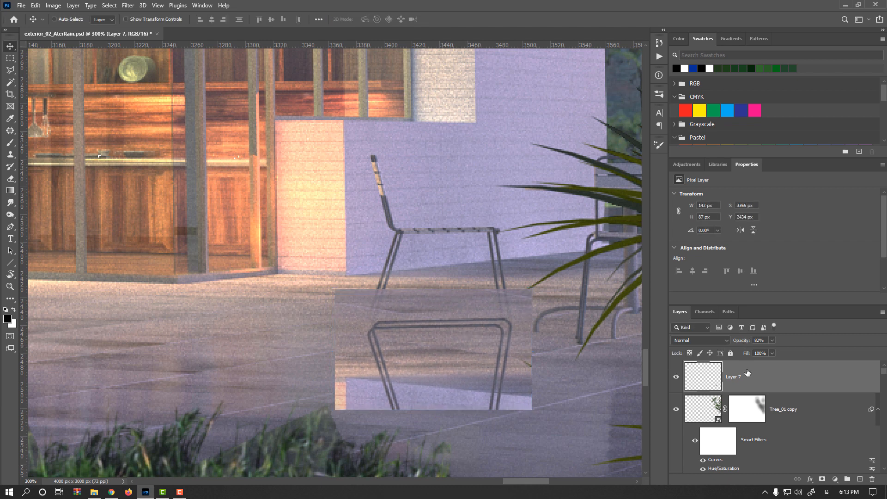
# - Set the reflection layer's blend mode to Darken
pyautogui.click(727, 340)
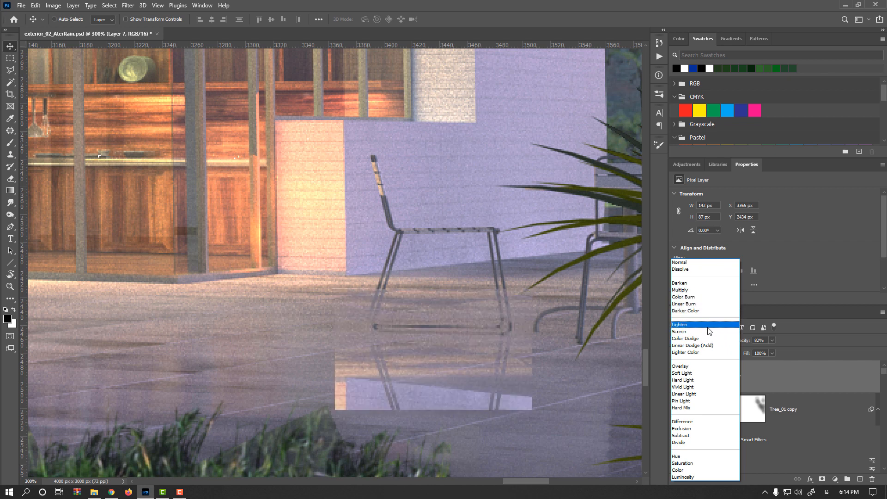
pyautogui.click(691, 331)
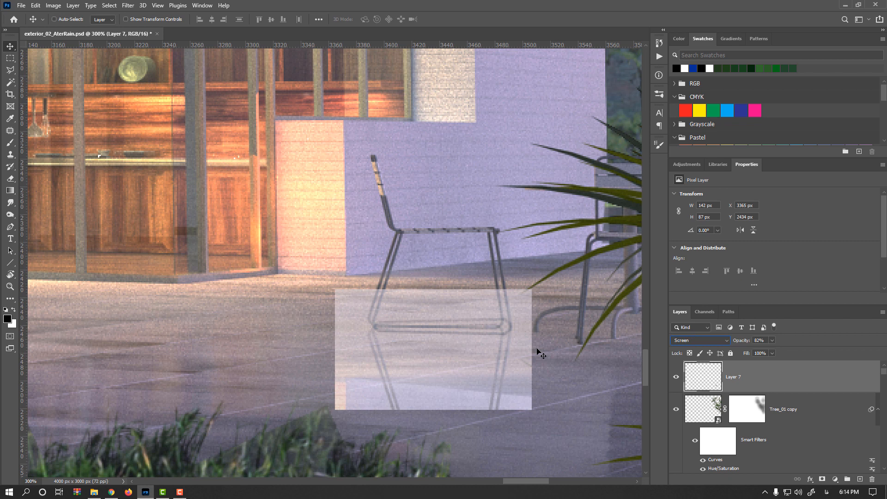
pyautogui.click(701, 344)
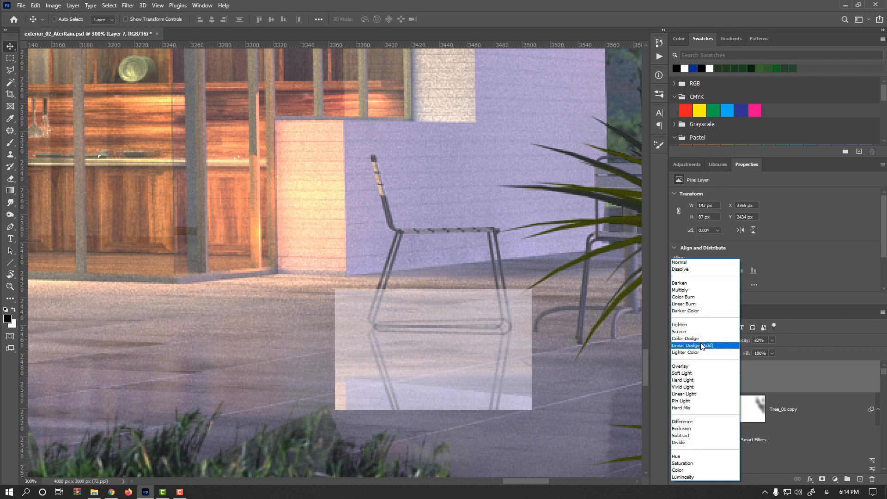
pyautogui.click(687, 286)
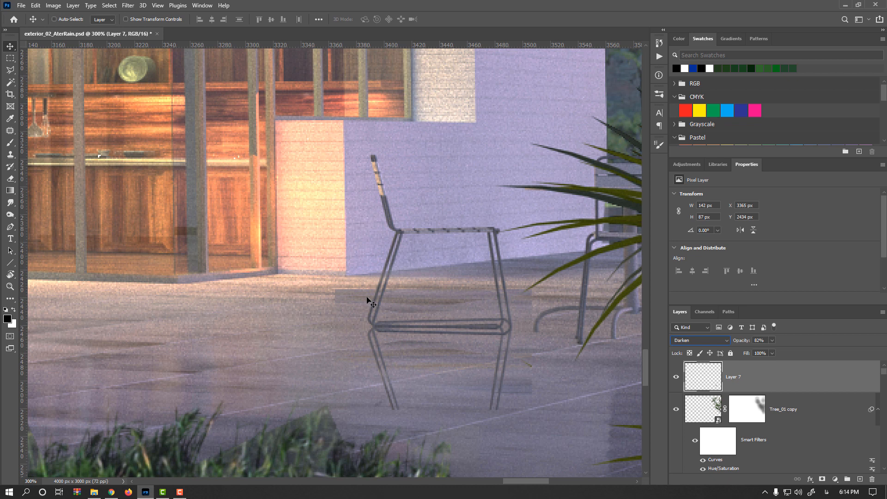
# - Darken the reflection with Levels, setting the input white point to 174 and midtones to 0.60
pyautogui.hotkey('ctrl', 'l')
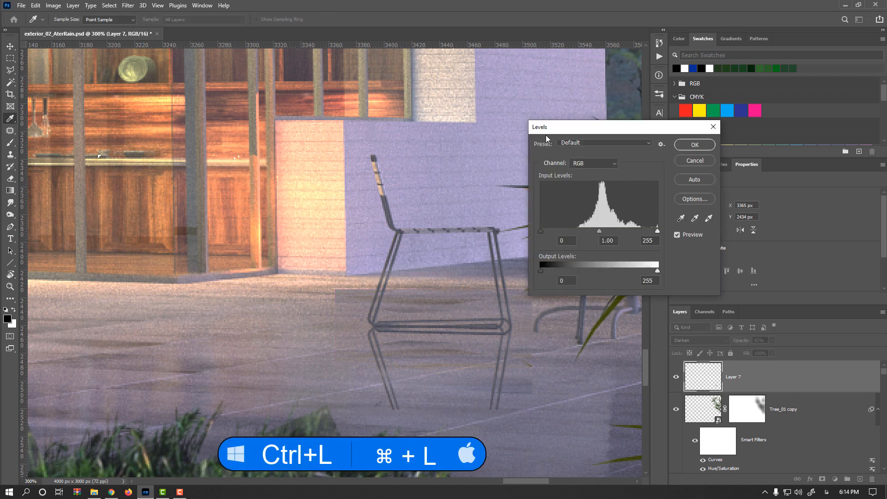
pyautogui.moveTo(657, 230); pyautogui.dragTo(594, 229)
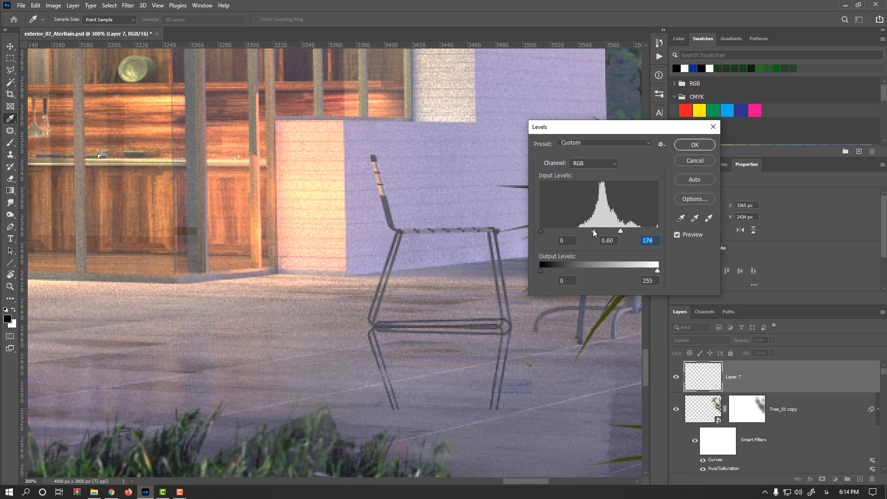
pyautogui.click(592, 230)
pyautogui.click(689, 148)
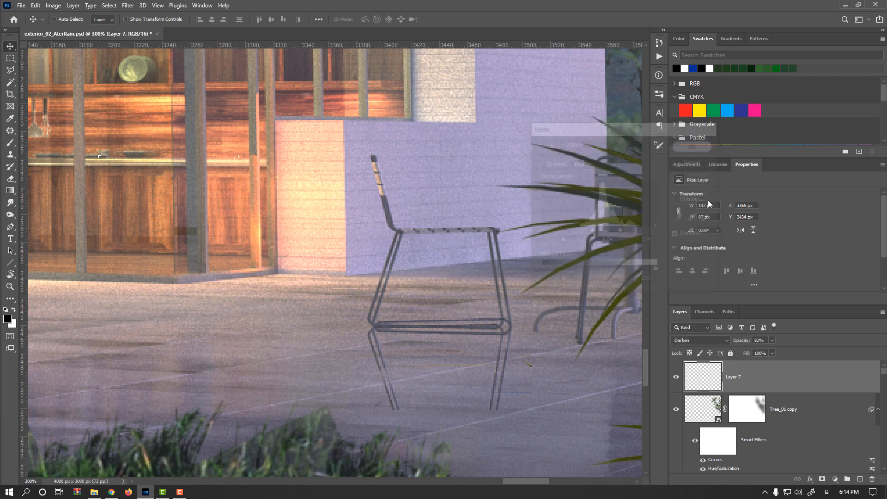
# - Lower the reflection layer's opacity to 58% and nudge it down slightly
pyautogui.moveTo(743, 342); pyautogui.dragTo(730, 344)
pyautogui.moveTo(499, 347); pyautogui.dragTo(498, 350)
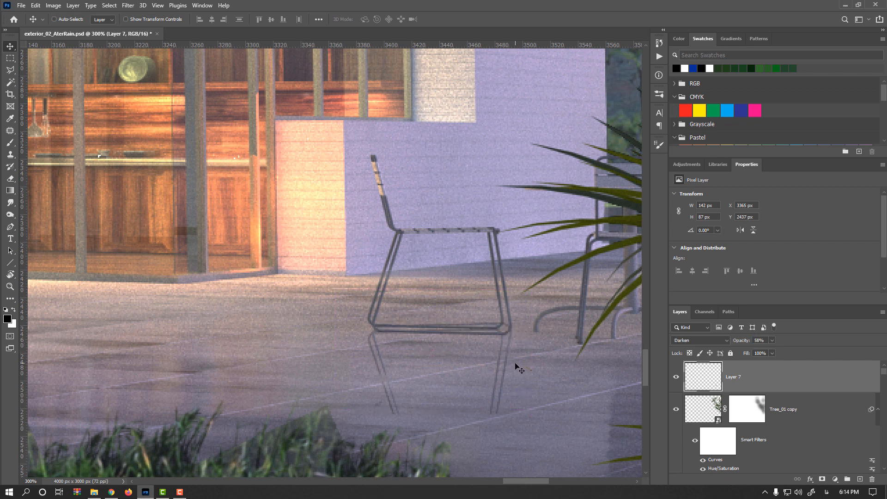
# - Add a layer mask to the reflection and paint it with a soft brush at 49% flow to fade its edges
pyautogui.scroll(-1, 512, 363)
pyautogui.scroll(-3, 428, 254)
pyautogui.press('e')
pyautogui.moveTo(451, 278); pyautogui.dragTo(477, 271)
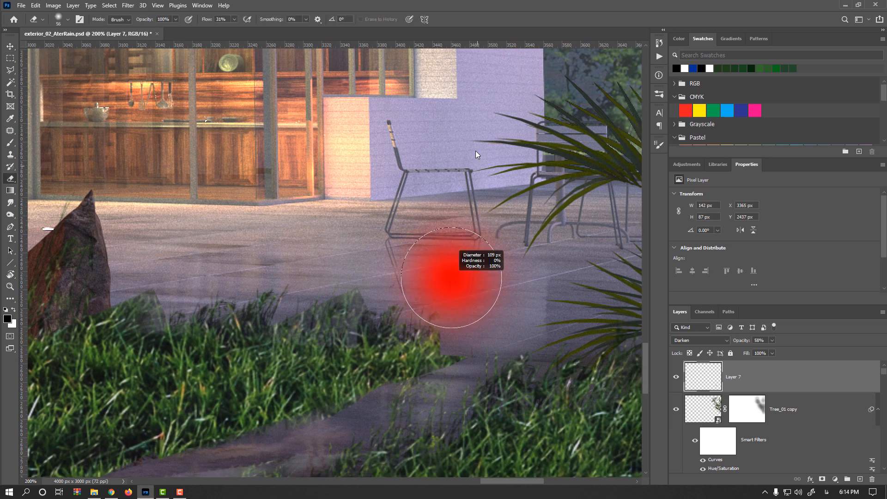
pyautogui.moveTo(477, 154); pyautogui.dragTo(478, 156)
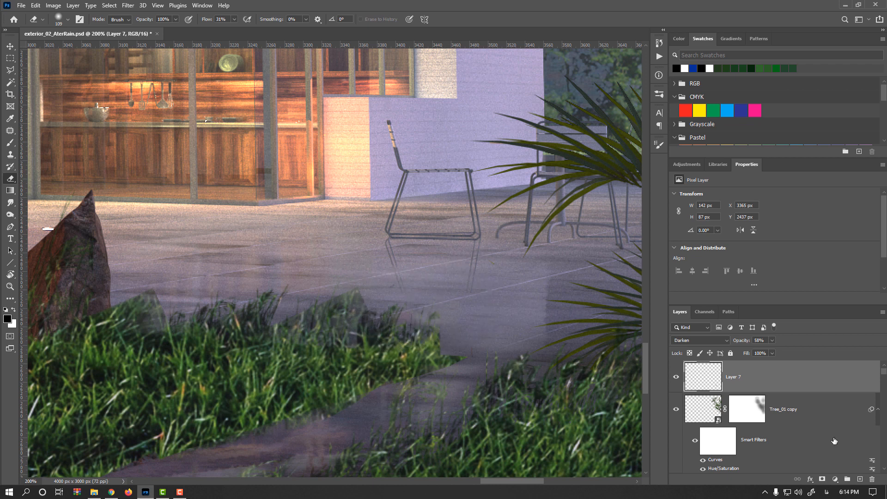
pyautogui.click(822, 480)
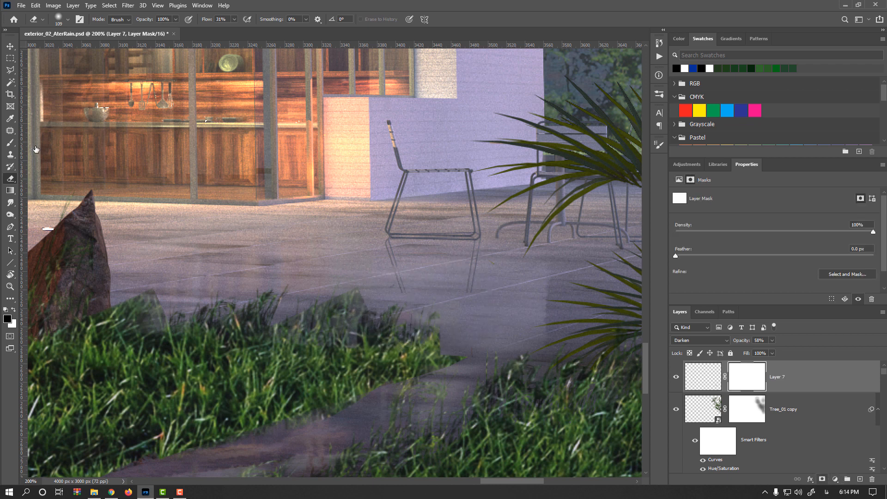
pyautogui.click(10, 142)
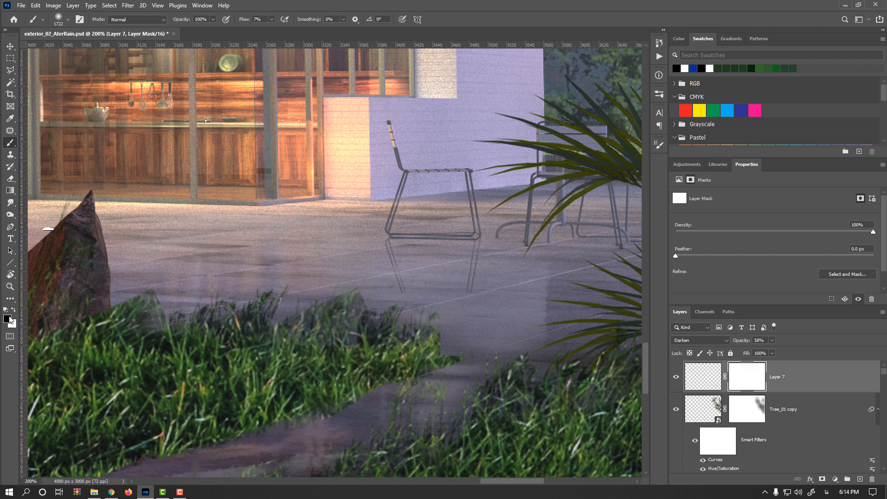
pyautogui.moveTo(244, 21); pyautogui.dragTo(264, 21)
pyautogui.moveTo(457, 281); pyautogui.dragTo(186, 281)
pyautogui.moveTo(438, 257); pyautogui.dragTo(248, 295)
pyautogui.moveTo(472, 281)
pyautogui.mouseDown()
pyautogui.moveTo(241, 320)
pyautogui.moveTo(296, 324)
pyautogui.mouseUp()
pyautogui.moveTo(438, 309); pyautogui.dragTo(463, 238)
pyautogui.keyDown('alt'); pyautogui.click(475, 330); pyautogui.keyUp('alt')
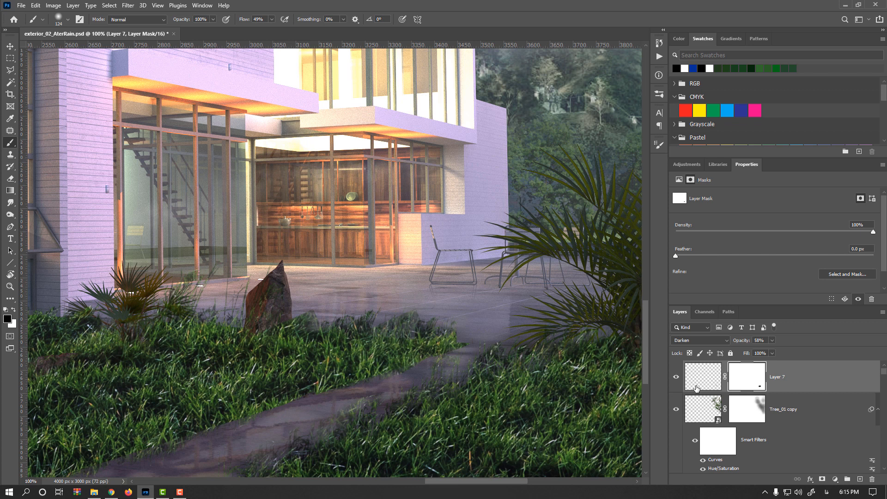
pyautogui.click(677, 377)
pyautogui.click(677, 377)
# - Nudge the reflection layer slightly with Free Transform and fit the whole image on screen
pyautogui.hotkey('ctrl', 't')
pyautogui.scroll(2, 489, 289)
pyautogui.moveTo(479, 294); pyautogui.dragTo(475, 299)
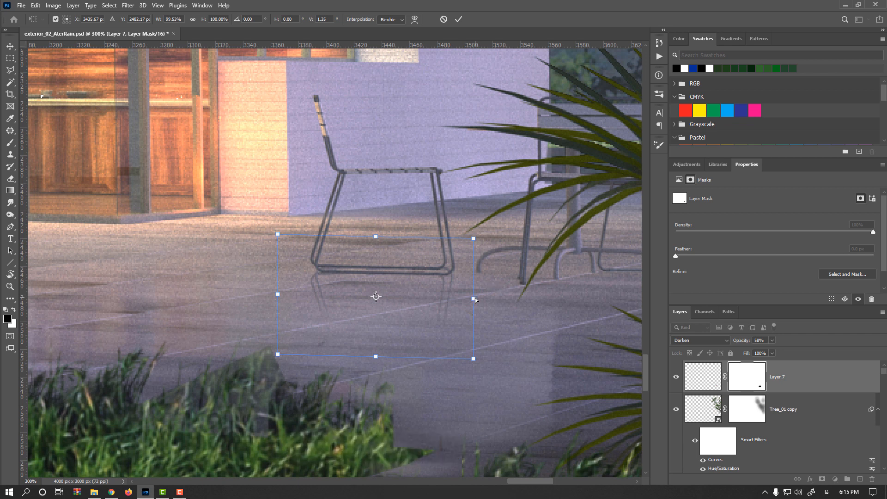
pyautogui.press('Return')
pyautogui.press('b')
pyautogui.scroll(-3, 475, 299)
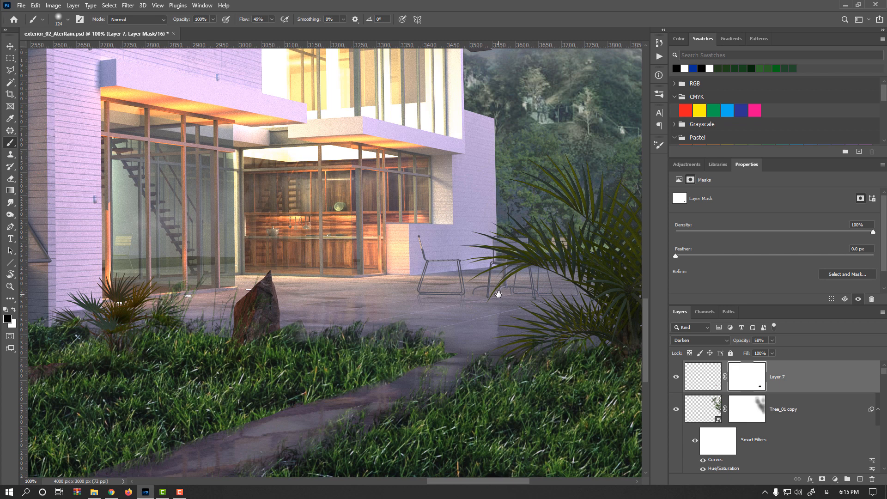
pyautogui.hotkey('ctrl', '0')
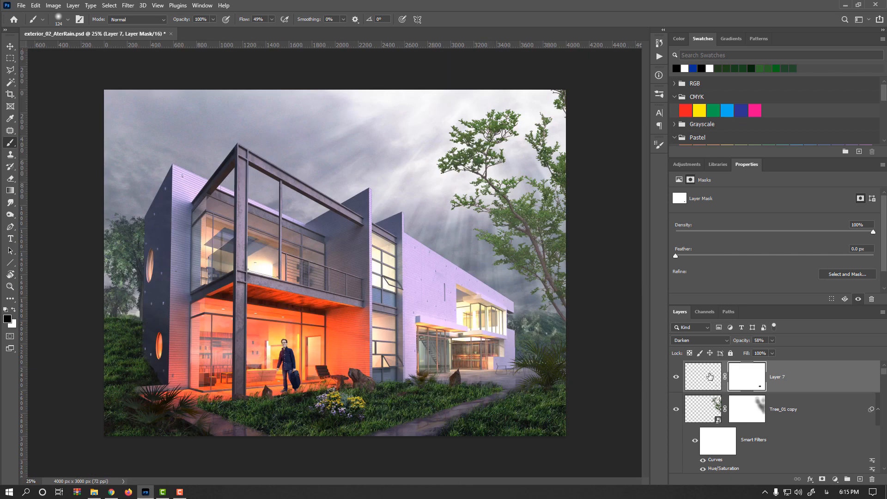
# - Stamp all visible layers into a new merged layer and convert it to a smart object
pyautogui.click(705, 376)
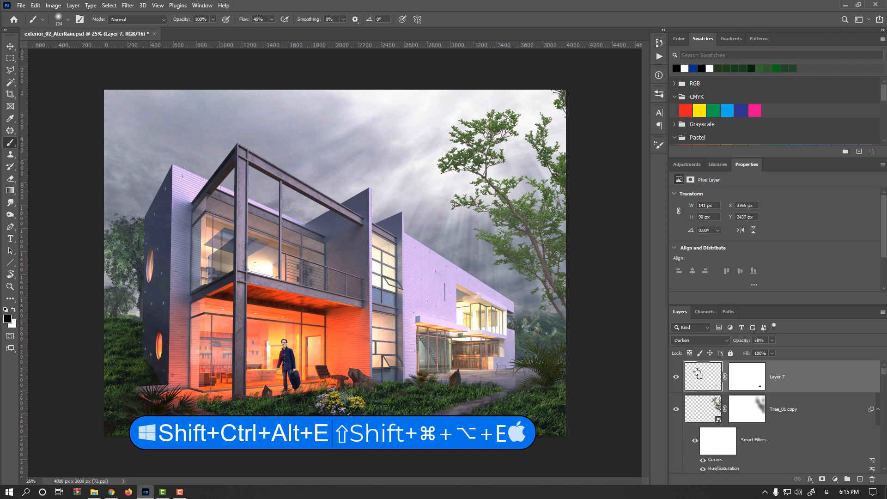
pyautogui.hotkey('shift', 'ctrl', 'alt', 'e')
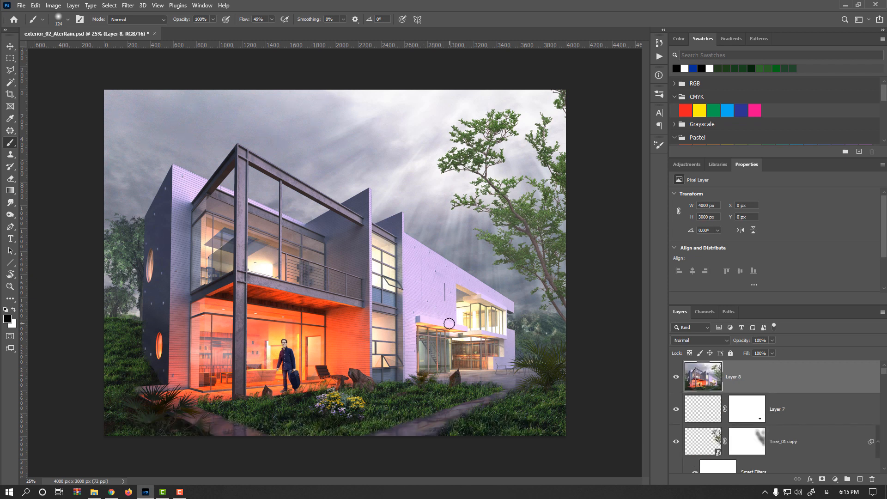
pyautogui.rightClick(787, 372)
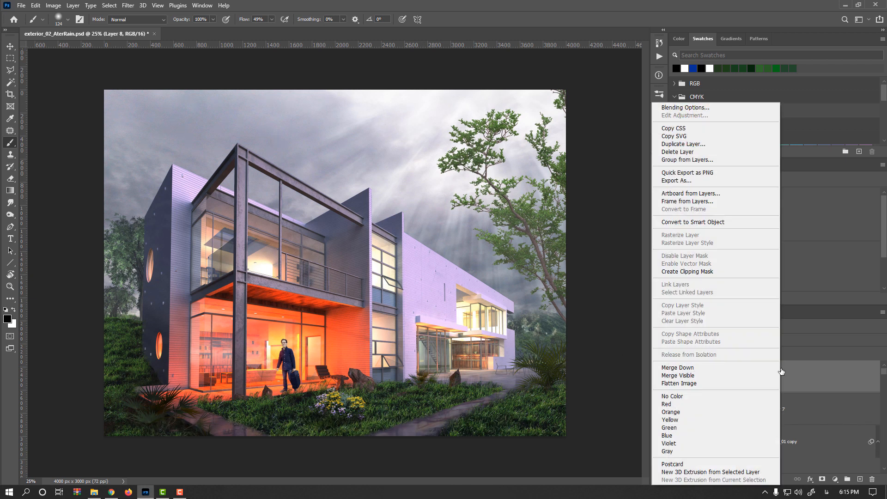
pyautogui.click(713, 223)
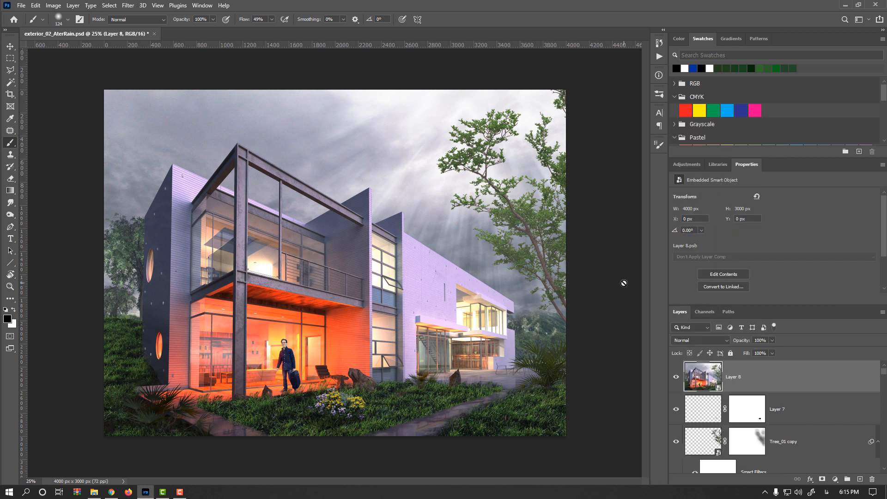
# - Open the Camera Raw Filter on the merged layer and apply Auto adjustments
pyautogui.click(128, 5)
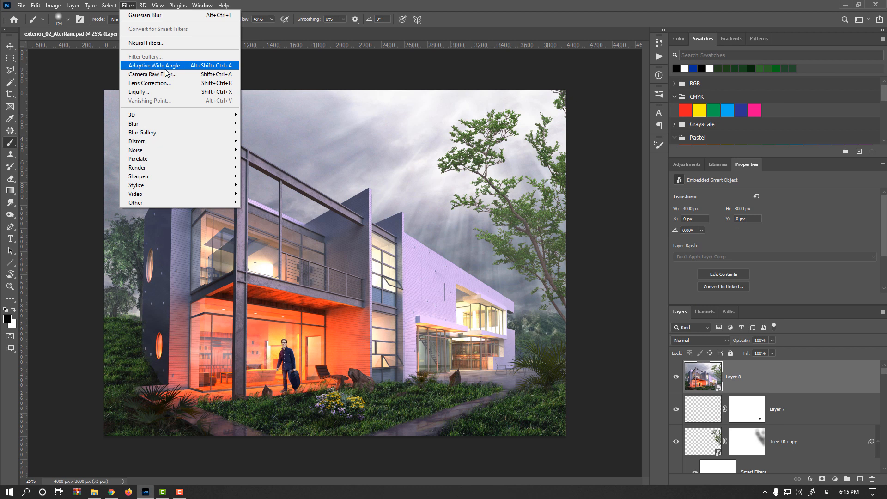
pyautogui.click(183, 78)
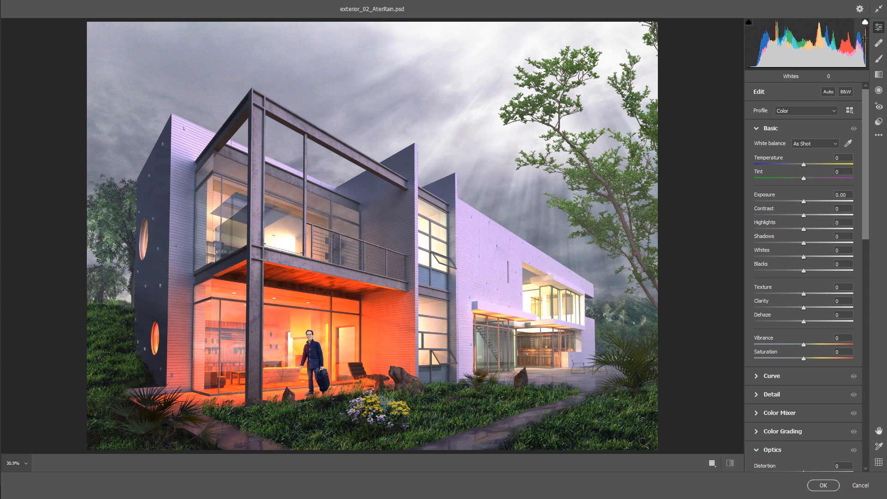
pyautogui.click(829, 91)
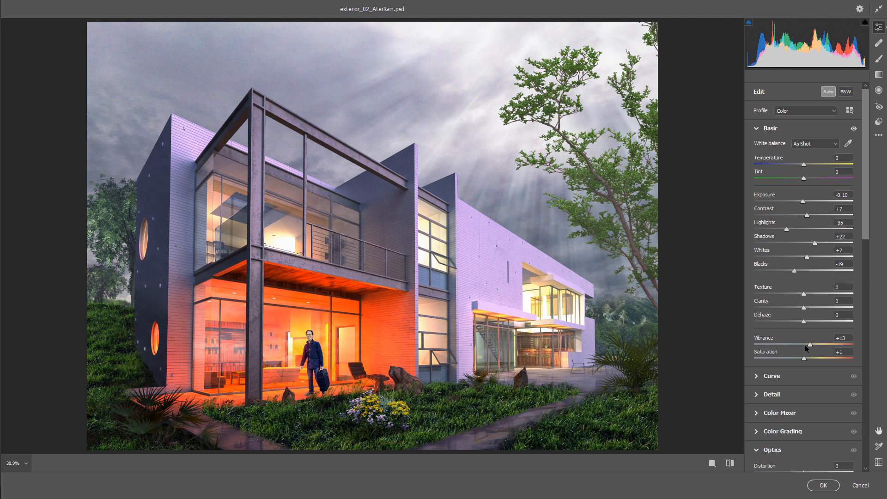
# - Set vibrance to +10 and the white balance to temperature +1 and tint −4 in Camera Raw
pyautogui.moveTo(808, 344); pyautogui.dragTo(806, 343)
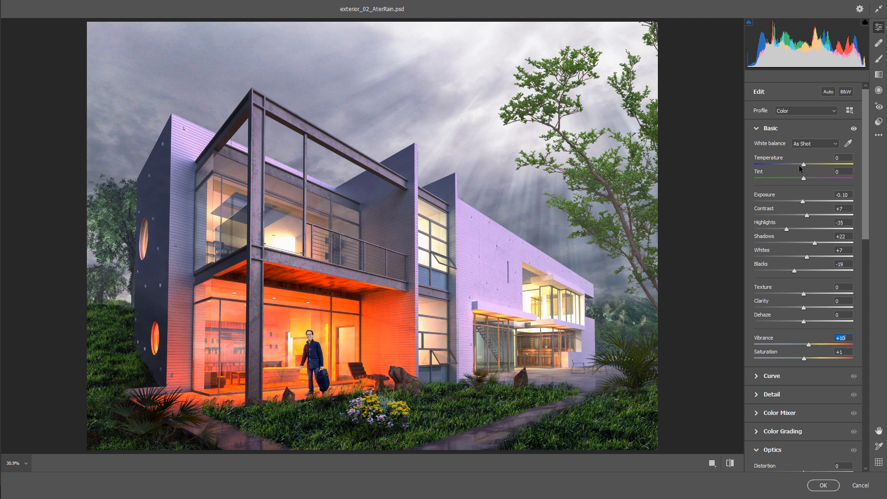
pyautogui.moveTo(804, 164)
pyautogui.mouseDown()
pyautogui.moveTo(815, 165)
pyautogui.moveTo(790, 163)
pyautogui.moveTo(830, 164)
pyautogui.moveTo(806, 165)
pyautogui.mouseUp()
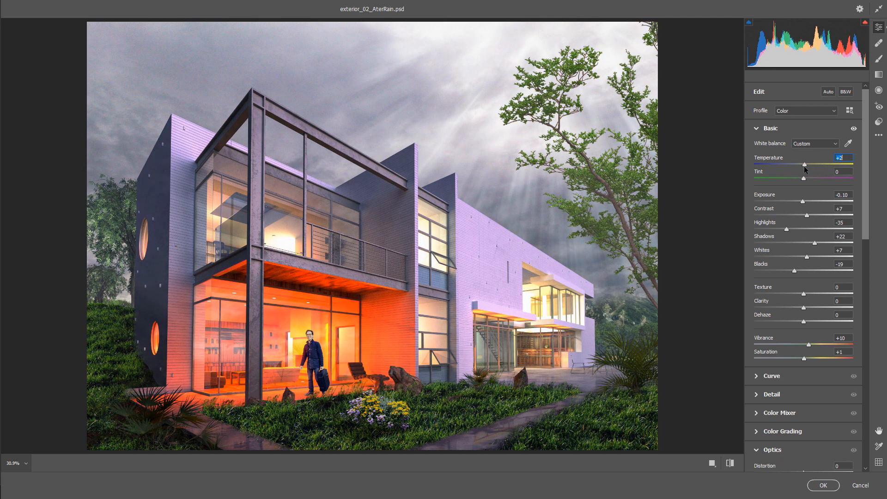
pyautogui.moveTo(806, 167); pyautogui.dragTo(801, 178)
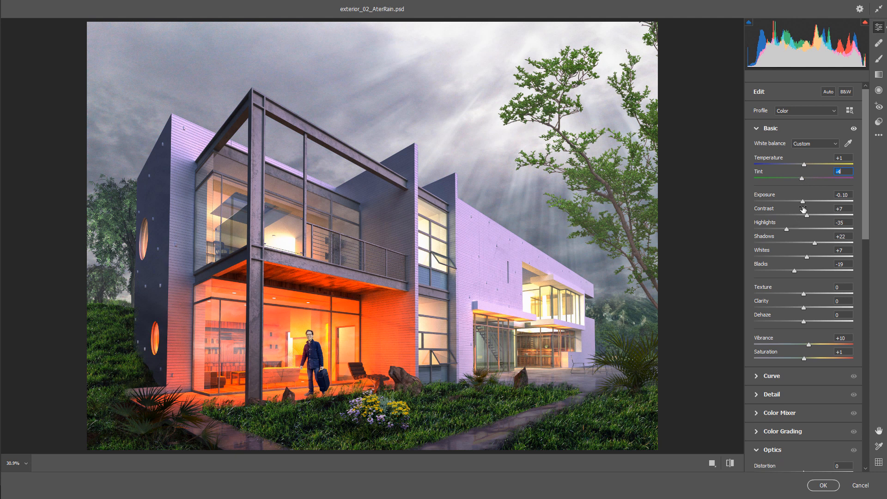
# - Set contrast +1, highlights −7, shadows 0, whites −30, texture +14 and clarity +12
pyautogui.moveTo(815, 214); pyautogui.dragTo(804, 244)
pyautogui.moveTo(807, 257); pyautogui.dragTo(789, 258)
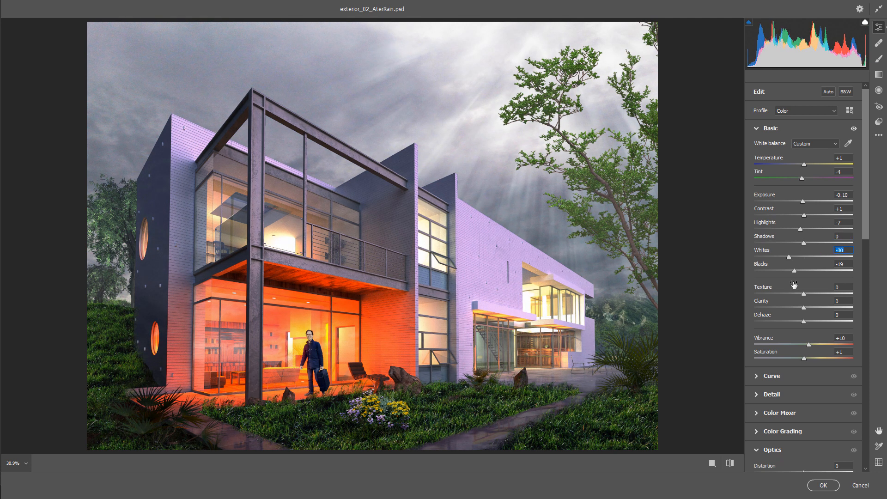
pyautogui.moveTo(804, 296); pyautogui.dragTo(809, 308)
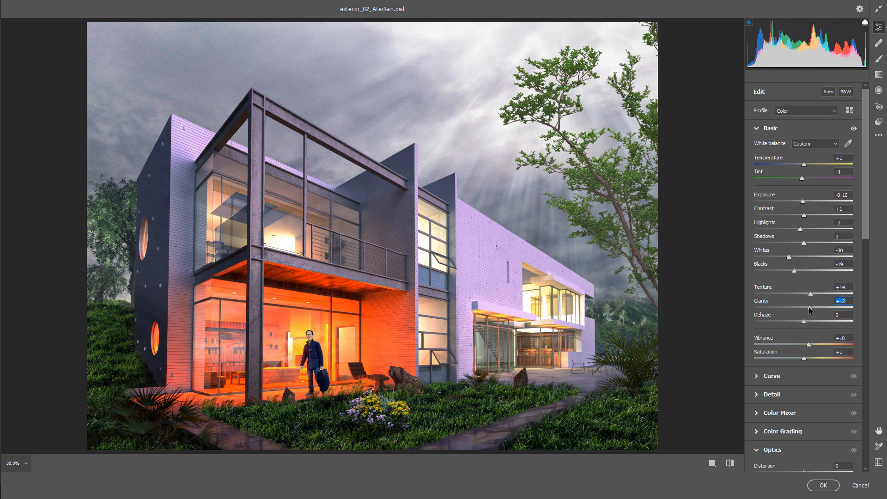
# - Toggle the before/after view to compare the graded image with the original
pyautogui.click(729, 464)
pyautogui.click(728, 464)
pyautogui.click(730, 464)
pyautogui.click(731, 464)
pyautogui.click(731, 464)
pyautogui.click(731, 464)
# - Try adjusting the tone curve, then reset it and collapse the Curve section
pyautogui.scroll(-3, 794, 325)
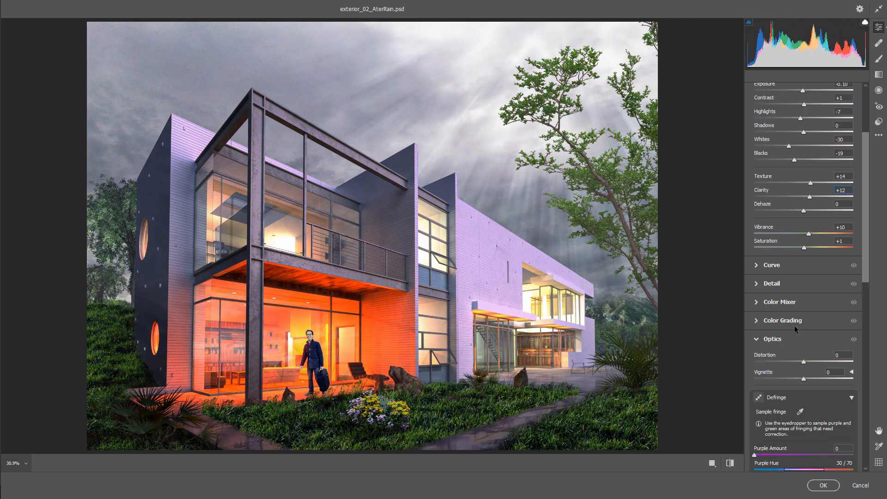
pyautogui.click(759, 266)
pyautogui.moveTo(798, 336)
pyautogui.mouseDown()
pyautogui.moveTo(814, 355)
pyautogui.moveTo(798, 334)
pyautogui.moveTo(807, 347)
pyautogui.mouseUp()
pyautogui.press('alt')
pyautogui.keyDown('alt'); pyautogui.click(786, 264); pyautogui.keyUp('alt')
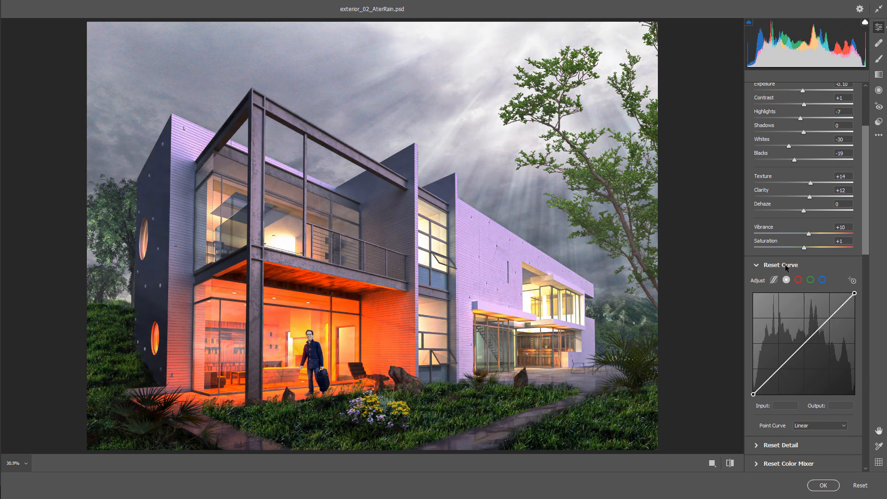
pyautogui.click(755, 264)
# - Set the lens vignette to −24 and the distortion to −2 in Optics
pyautogui.click(785, 339)
pyautogui.moveTo(803, 358); pyautogui.dragTo(803, 340)
pyautogui.click(803, 340)
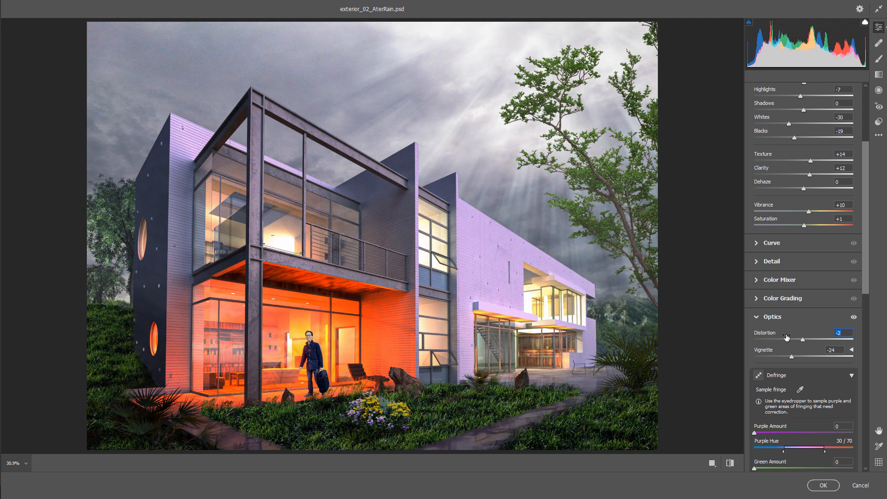
# - Add grain of 6 in Effects while checking the image at 100% zoom
pyautogui.scroll(-9, 787, 338)
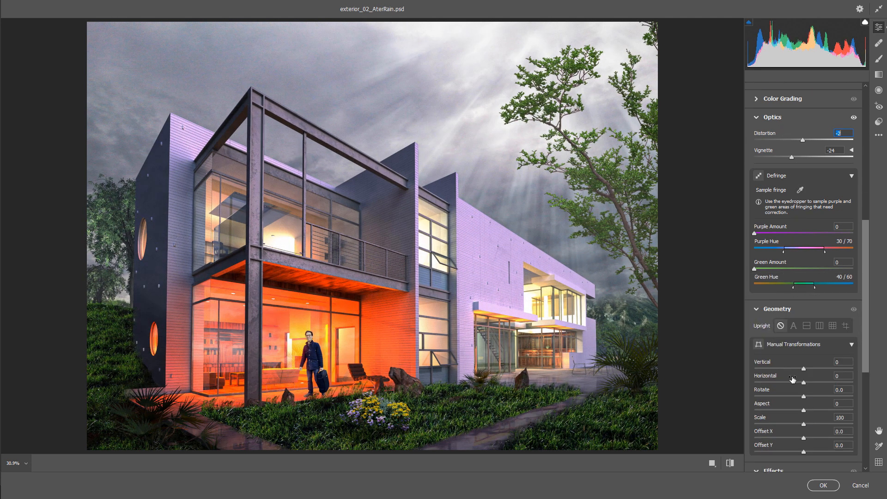
pyautogui.scroll(-4, 793, 379)
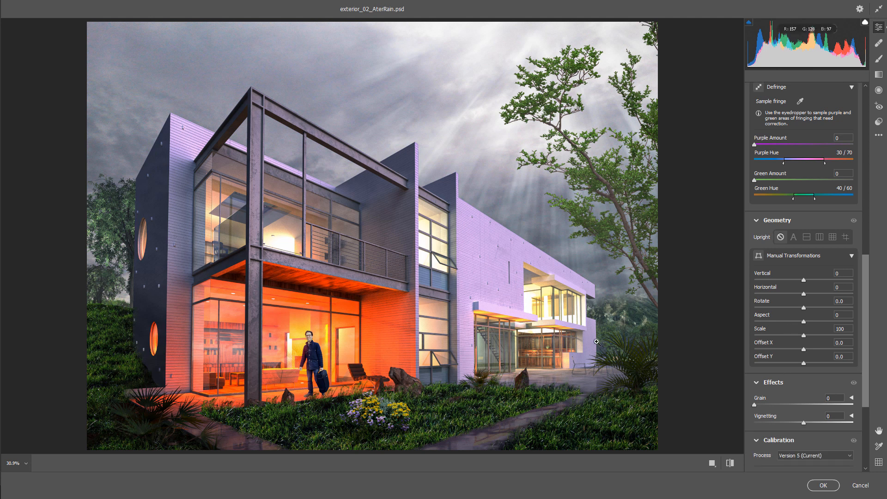
pyautogui.click(423, 273)
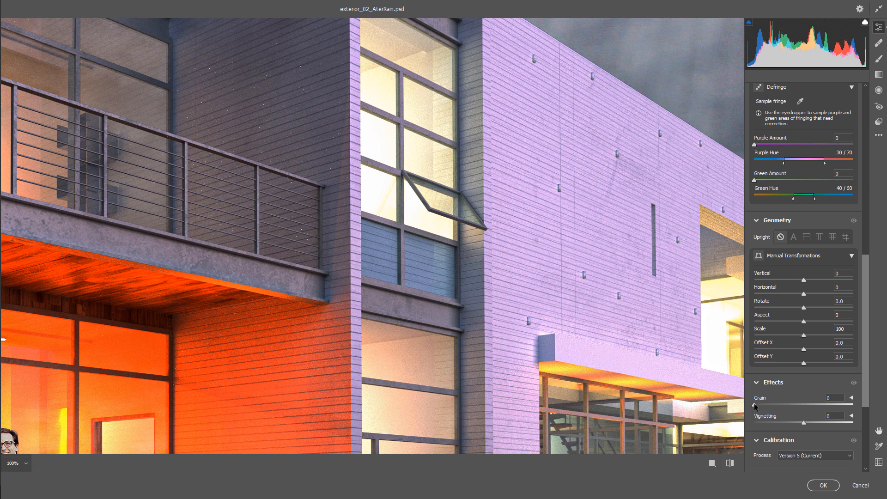
pyautogui.moveTo(756, 404); pyautogui.dragTo(779, 402)
pyautogui.keyDown('alt'); pyautogui.click(584, 320); pyautogui.keyUp('alt')
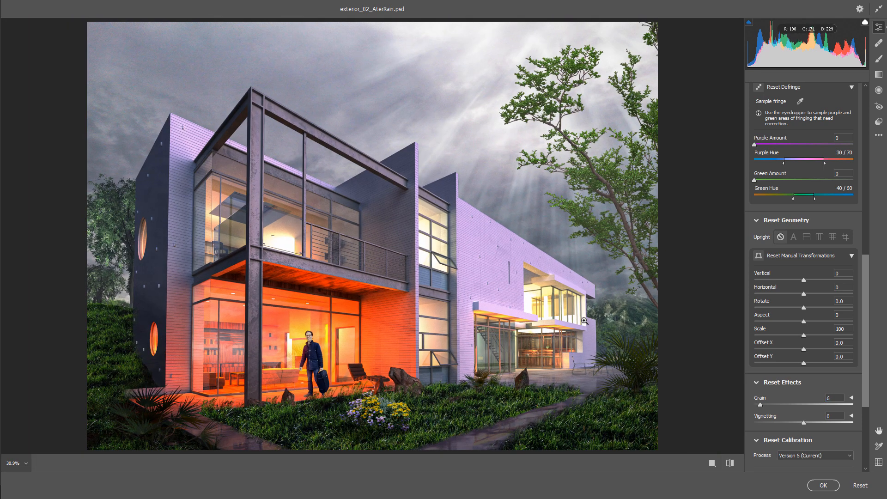
# - Set the effects vignetting to −4, keeping process Version 5 in Calibration
pyautogui.moveTo(804, 422)
pyautogui.mouseDown()
pyautogui.moveTo(792, 420)
pyautogui.moveTo(802, 422)
pyautogui.mouseUp()
pyautogui.scroll(-3, 802, 395)
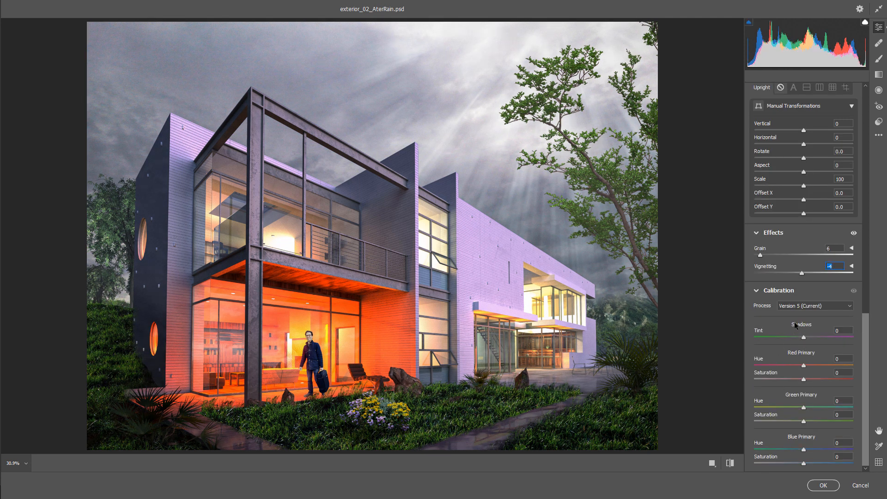
pyautogui.moveTo(804, 337)
pyautogui.mouseDown()
pyautogui.moveTo(780, 337)
pyautogui.moveTo(803, 338)
pyautogui.mouseUp()
pyautogui.click(799, 307)
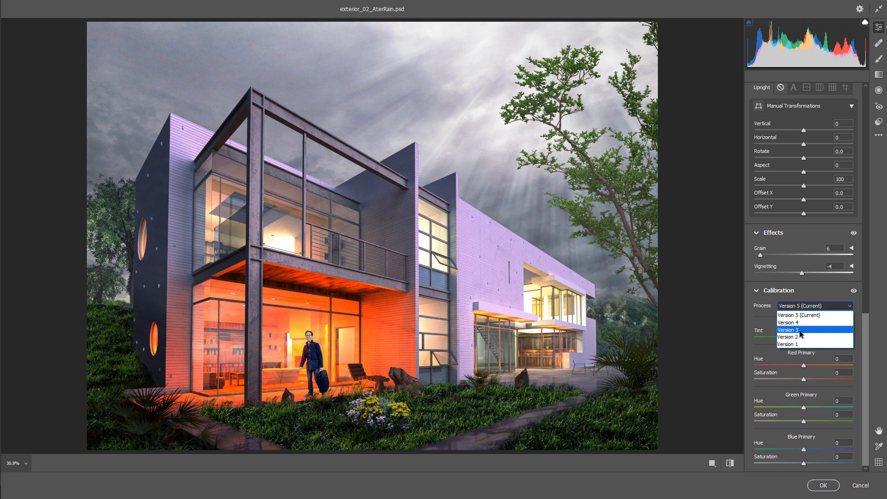
pyautogui.click(765, 322)
# - Set the red primary hue to +7 and saturation to −2 in Calibration
pyautogui.moveTo(805, 366)
pyautogui.mouseDown()
pyautogui.moveTo(780, 372)
pyautogui.moveTo(805, 367)
pyautogui.mouseUp()
pyautogui.press('alt')
pyautogui.keyDown('alt'); pyautogui.click(780, 290); pyautogui.keyUp('alt')
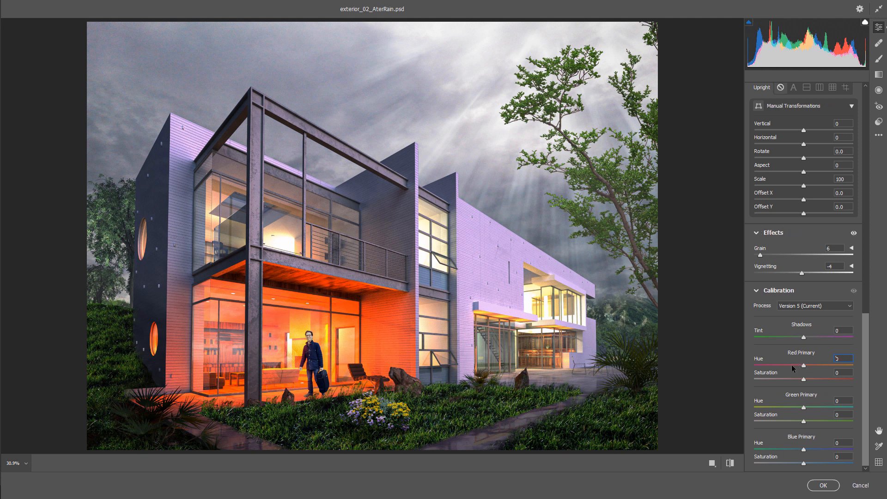
pyautogui.press('alt')
pyautogui.moveTo(805, 368)
pyautogui.mouseDown()
pyautogui.moveTo(789, 380)
pyautogui.moveTo(803, 379)
pyautogui.mouseUp()
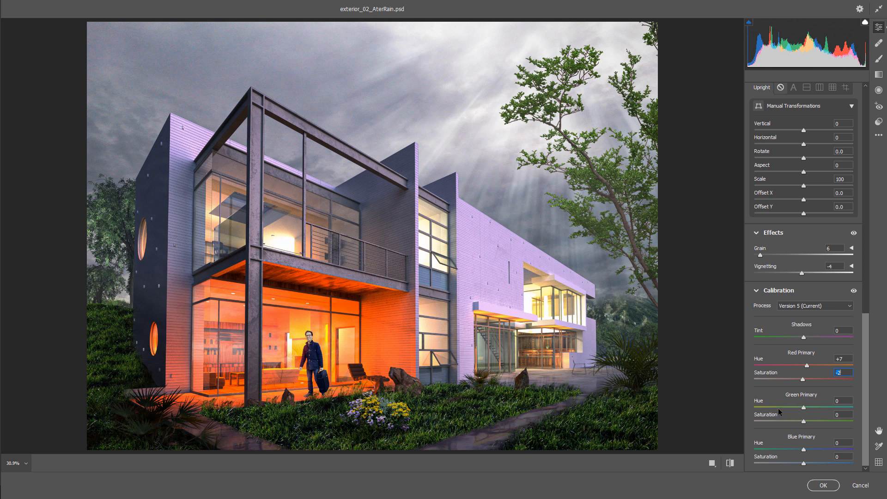
# - Set the green primary hue to −7 and saturation to −13, and blue primary saturation to −7
pyautogui.moveTo(803, 408); pyautogui.dragTo(796, 425)
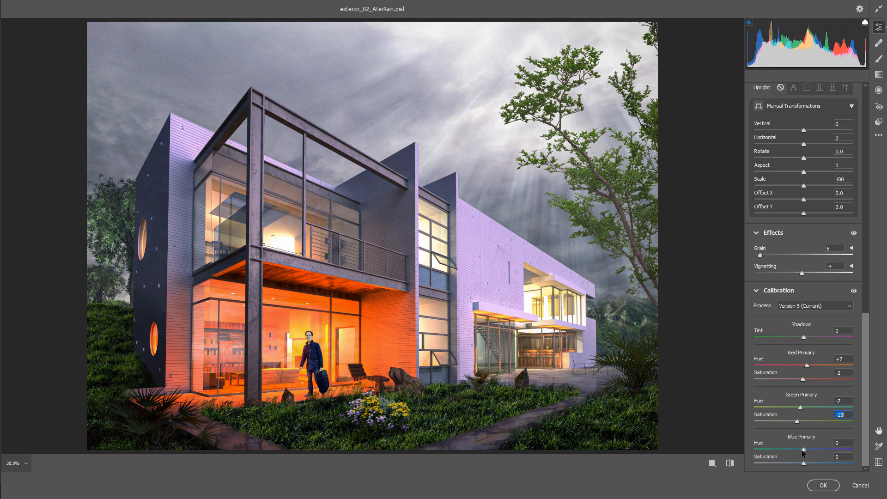
pyautogui.moveTo(805, 452)
pyautogui.mouseDown()
pyautogui.moveTo(760, 452)
pyautogui.moveTo(842, 451)
pyautogui.moveTo(805, 451)
pyautogui.moveTo(800, 463)
pyautogui.mouseUp()
pyautogui.press('alt')
pyautogui.keyDown('alt'); pyautogui.click(803, 439); pyautogui.keyUp('alt')
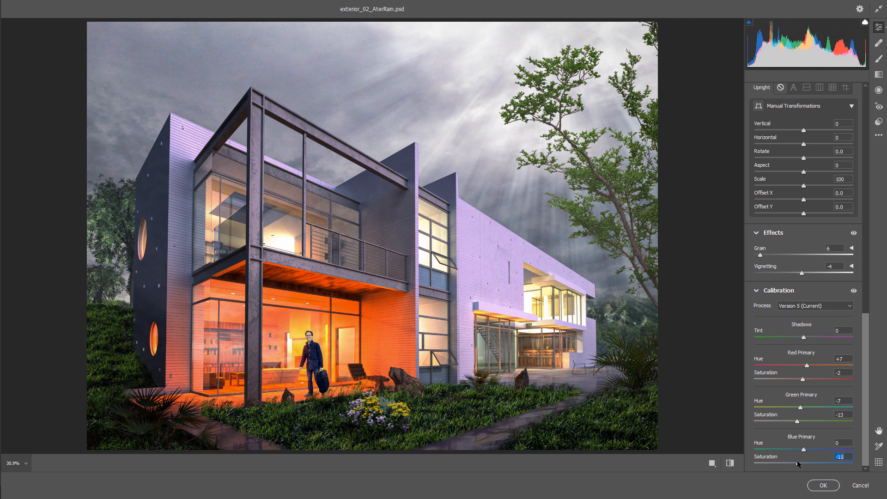
# - Compare before and after once more and apply the Camera Raw grade
pyautogui.click(730, 464)
pyautogui.click(729, 464)
pyautogui.click(729, 464)
pyautogui.click(731, 464)
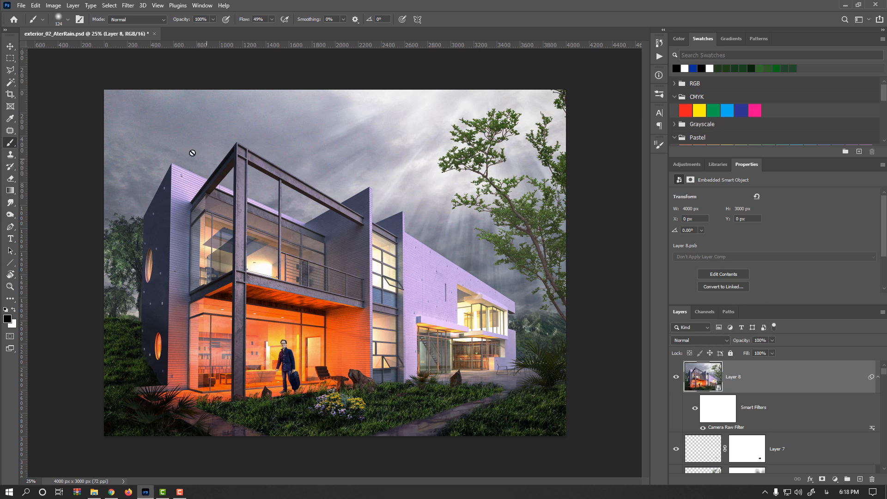
# - Convert the image to CMYK Color mode, flattening the layers
pyautogui.click(52, 5)
pyautogui.moveTo(65, 18)
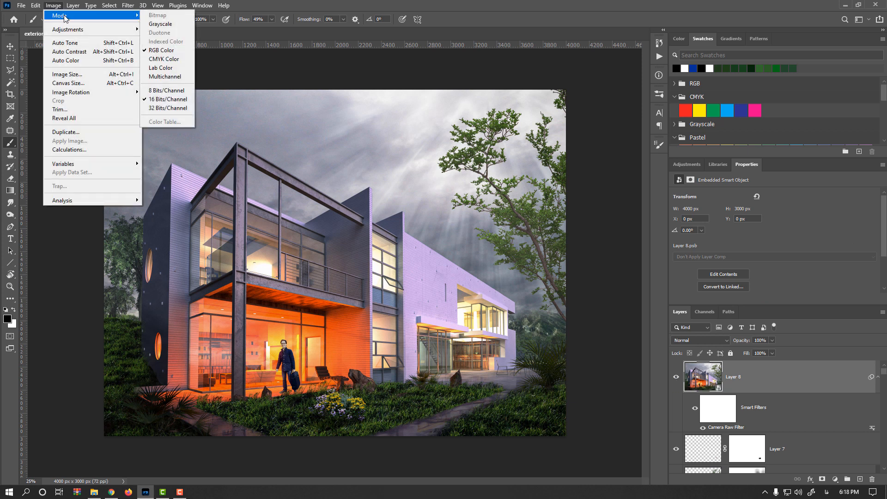
pyautogui.click(164, 60)
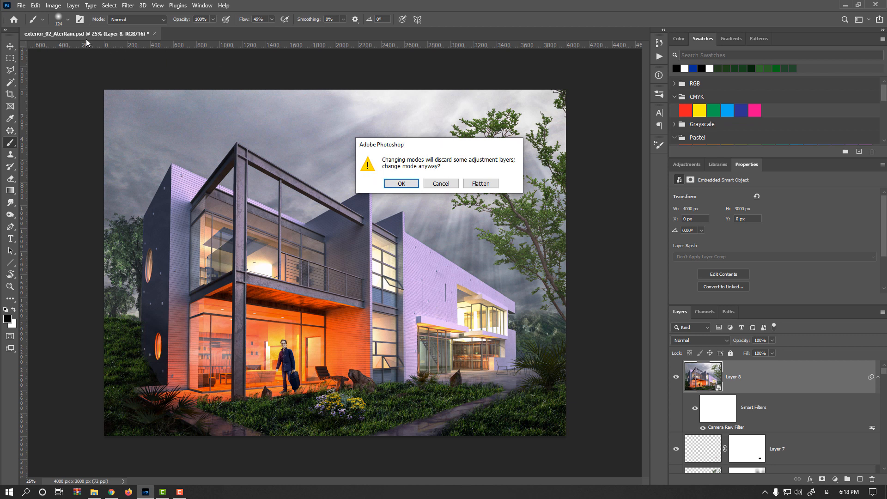
pyautogui.click(485, 185)
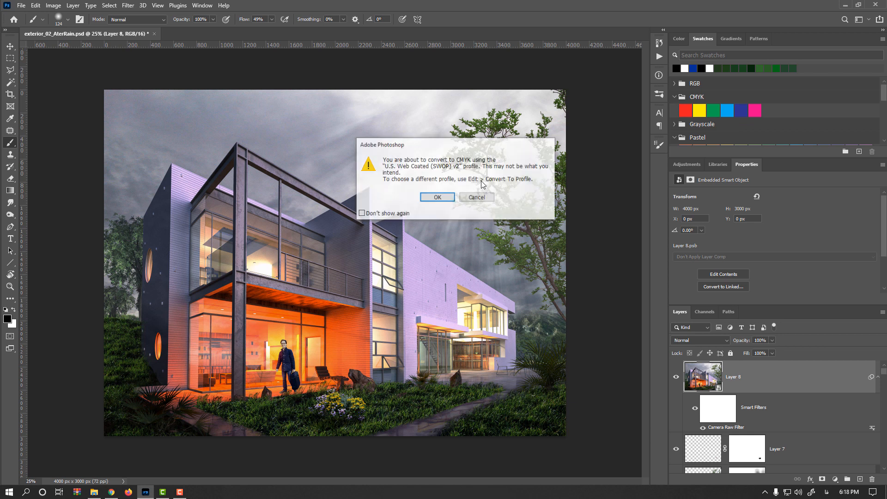
pyautogui.click(438, 198)
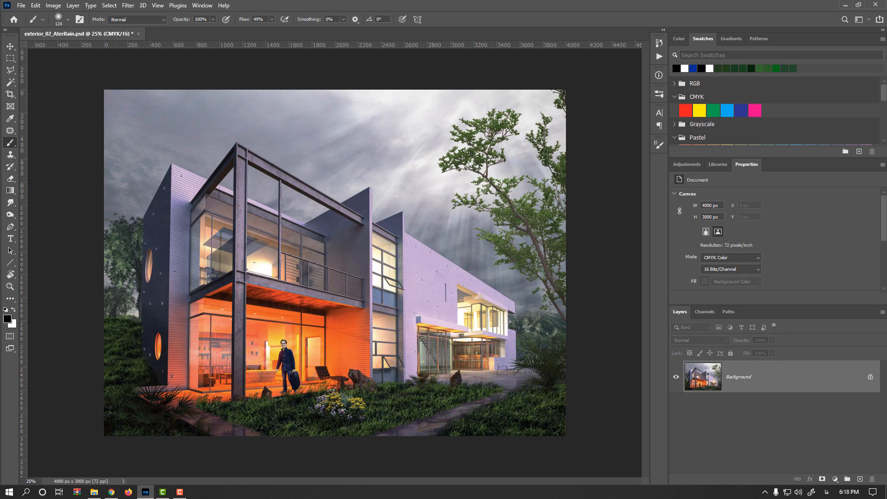
# - Save a TIFF copy named exterior_02_AterRain_Print.tif with LZW compression
pyautogui.click(21, 5)
pyautogui.click(46, 113)
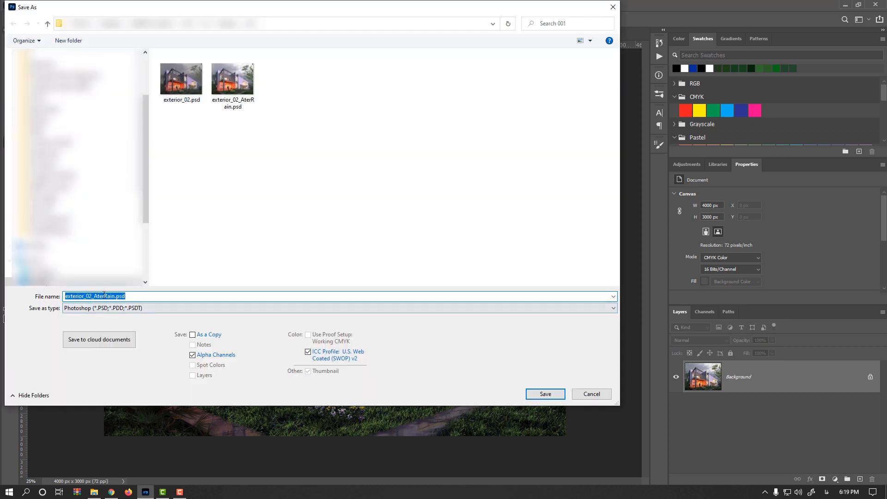
pyautogui.click(115, 296)
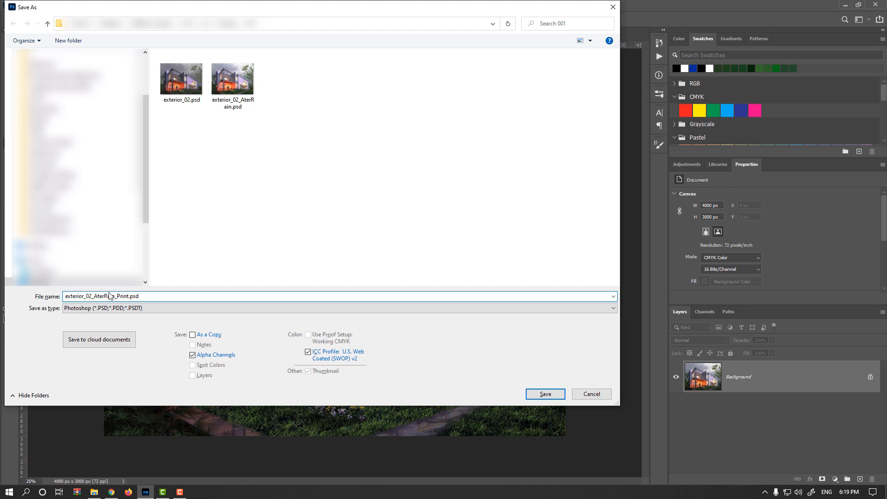
pyautogui.click(137, 309)
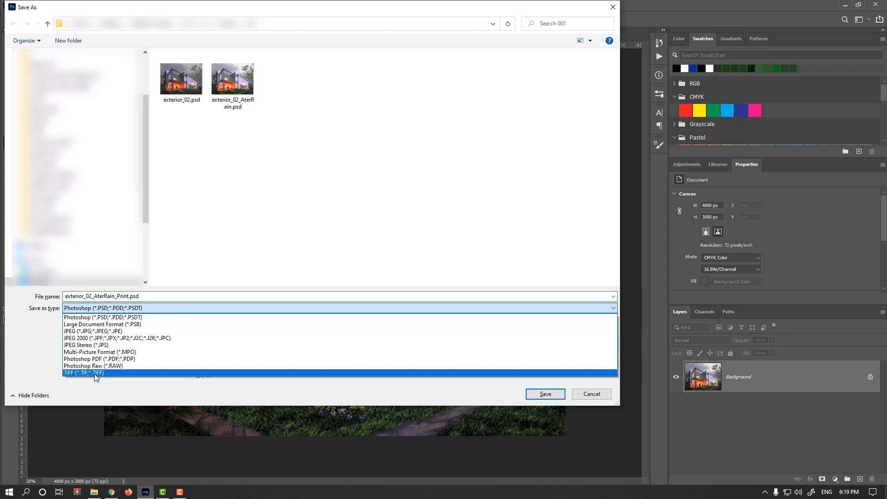
pyautogui.click(95, 373)
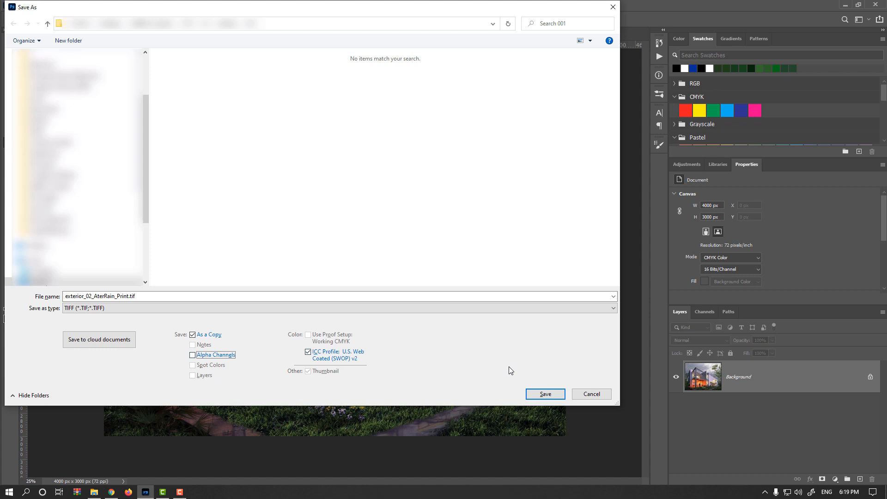
pyautogui.click(550, 395)
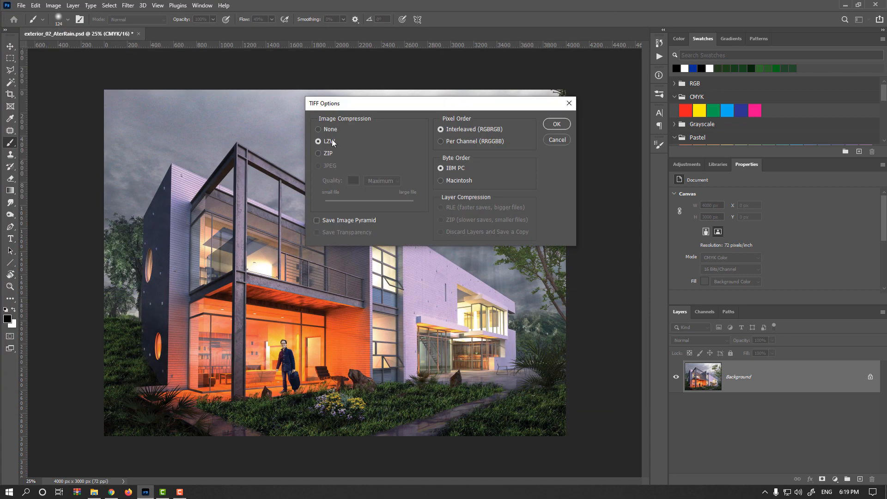
pyautogui.click(557, 125)
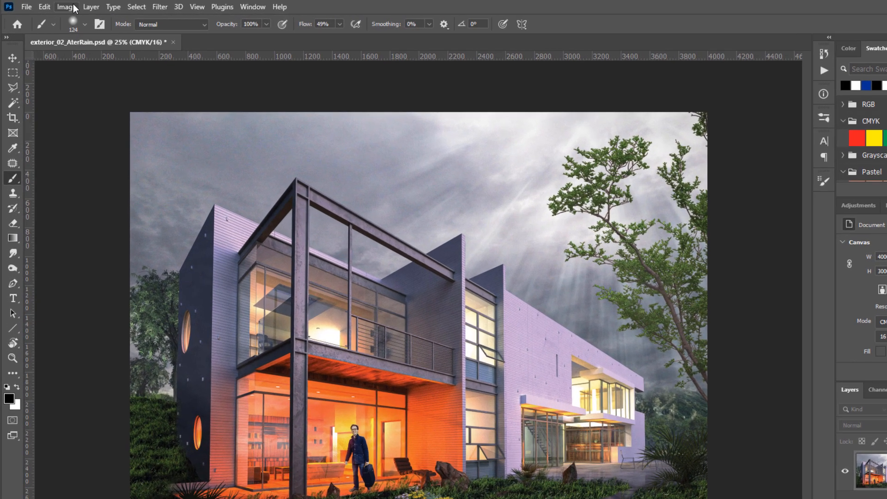
# - Convert the image back to RGB Color and change it to 8 Bits/Channel
pyautogui.click(53, 6)
pyautogui.moveTo(90, 24)
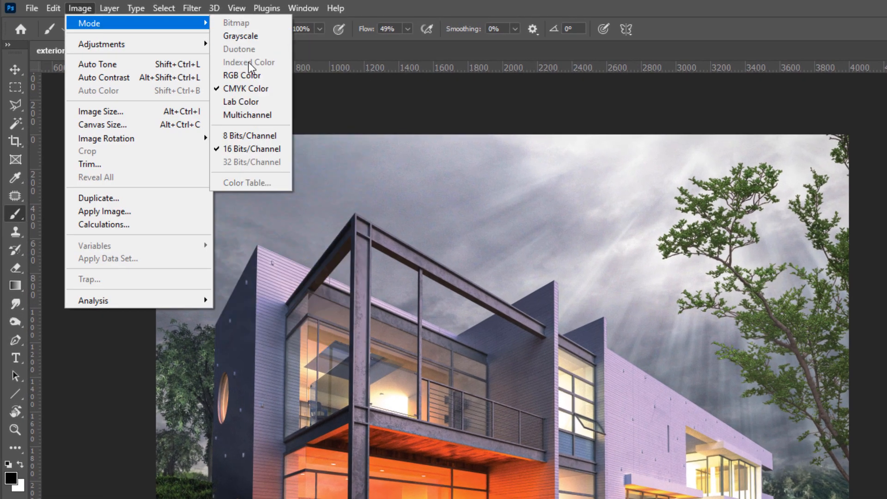
pyautogui.click(238, 77)
pyautogui.click(77, 8)
pyautogui.moveTo(105, 29)
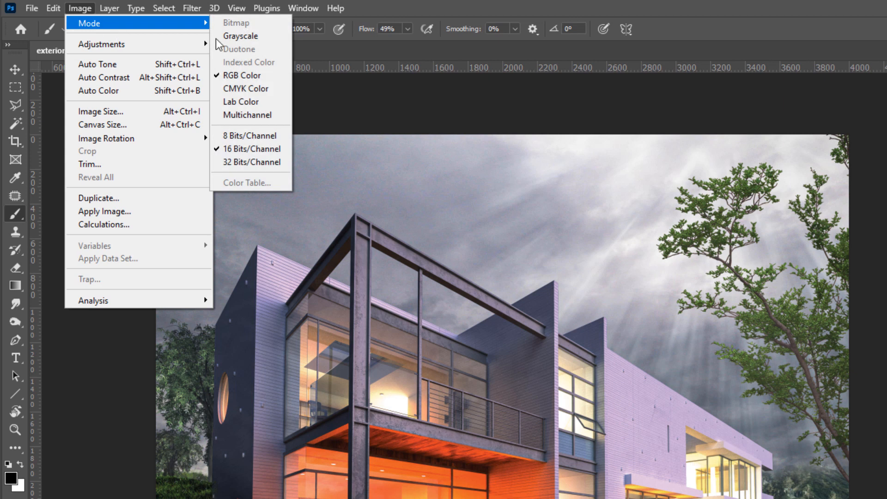
pyautogui.click(274, 135)
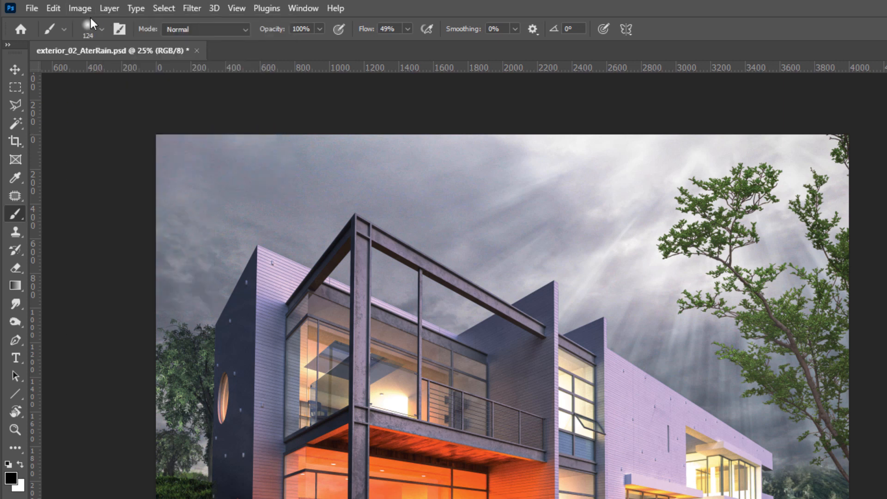
# - Resize the image to a width of 2560 px with proportions linked, at 72 pixels/inch
pyautogui.click(78, 9)
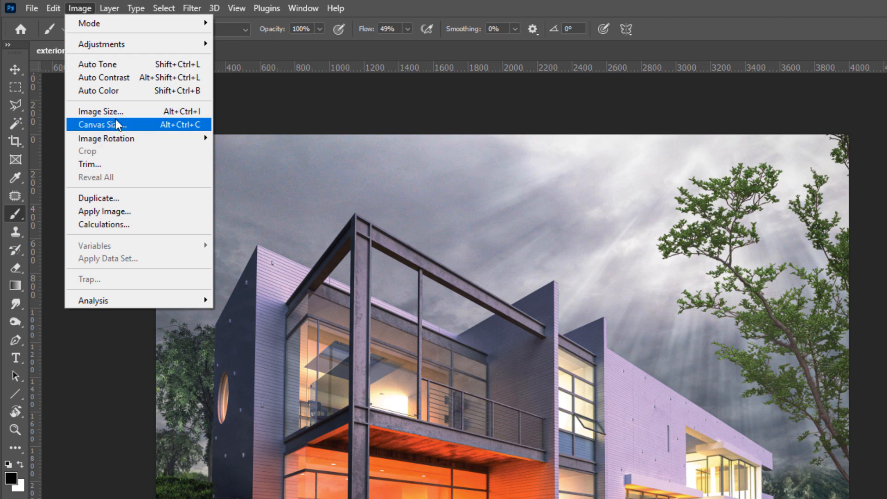
pyautogui.click(104, 111)
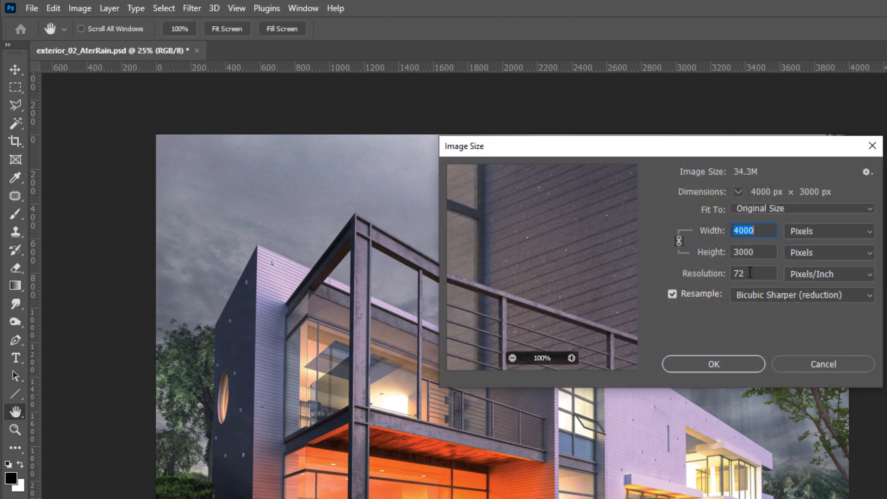
pyautogui.click(751, 273)
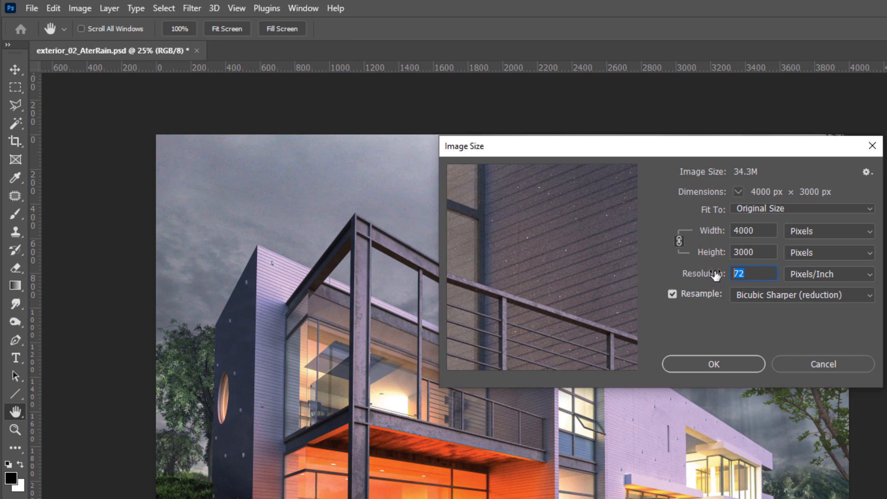
pyautogui.moveTo(561, 297)
pyautogui.click(514, 358)
pyautogui.click(515, 357)
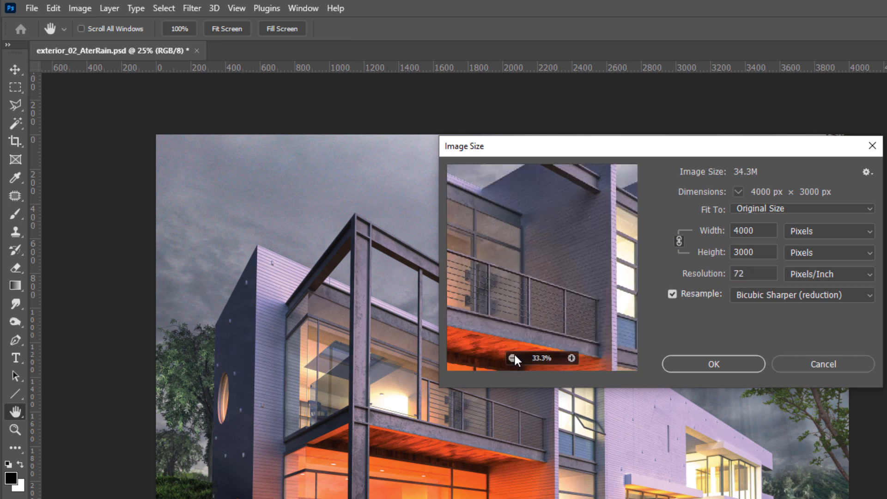
pyautogui.click(761, 229)
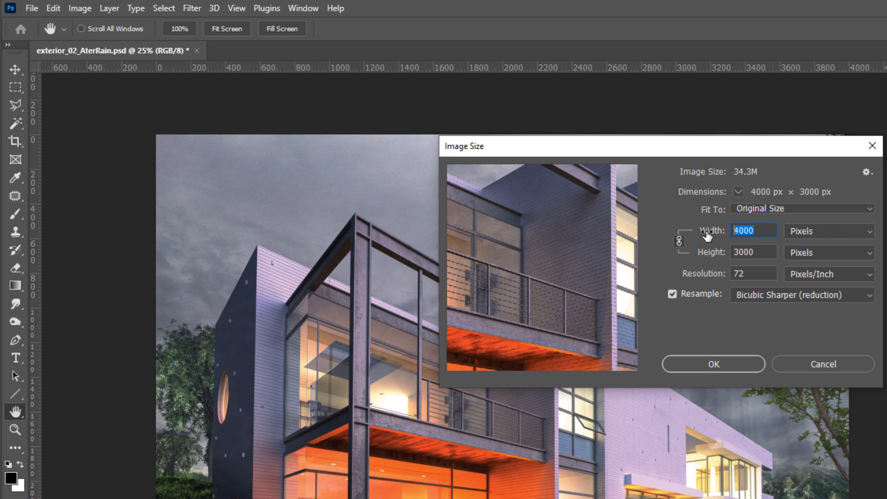
pyautogui.write('1920')
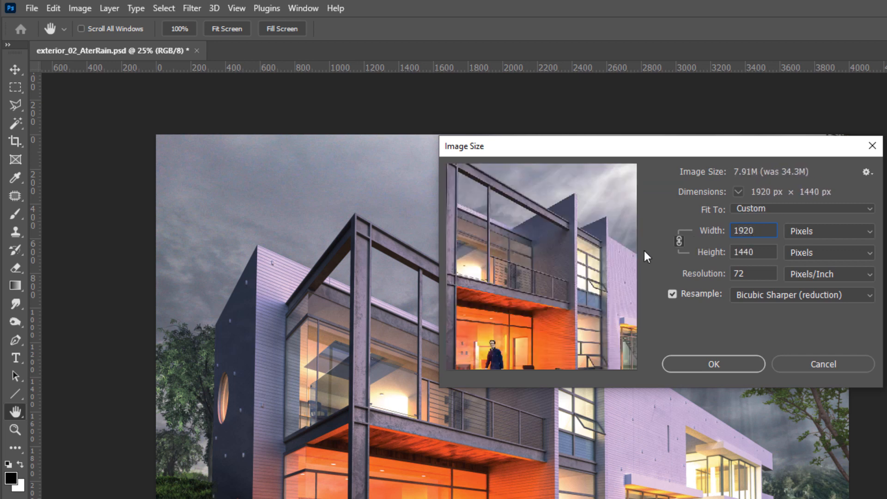
pyautogui.doubleClick(758, 231)
pyautogui.write('2560')
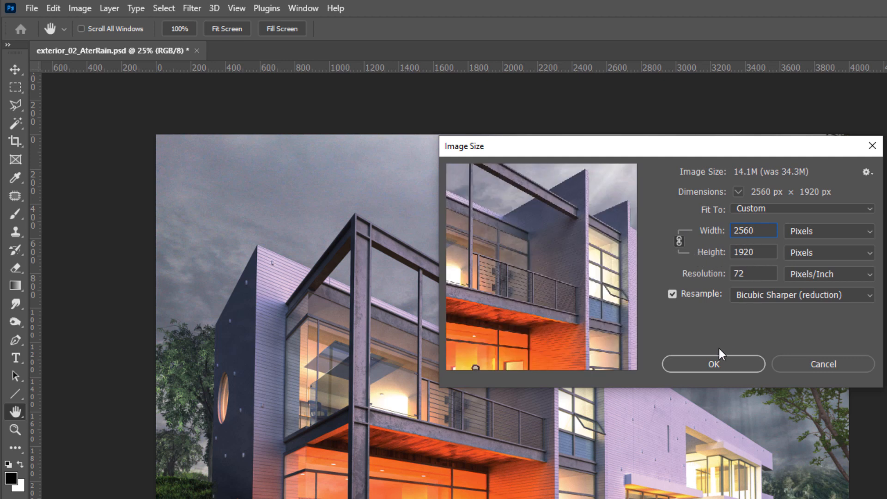
pyautogui.click(717, 365)
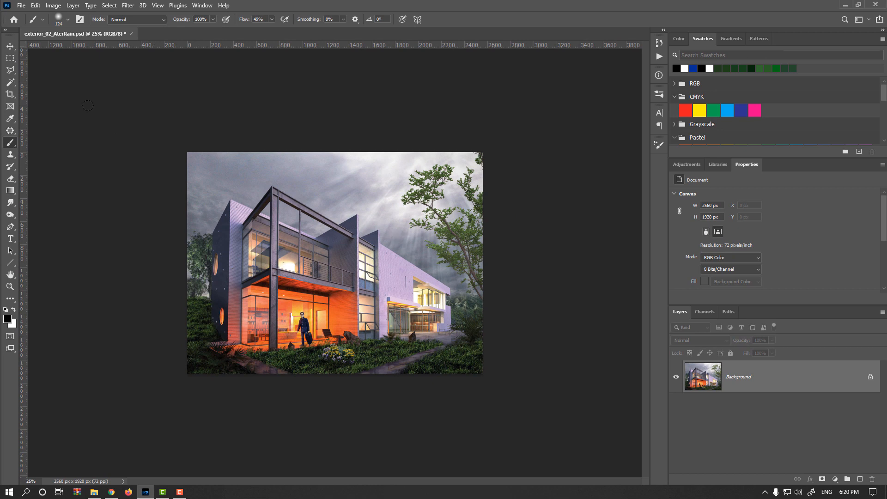
# - Crop thin strips off the top, bottom and left edges of the image
pyautogui.click(9, 94)
pyautogui.click(49, 92)
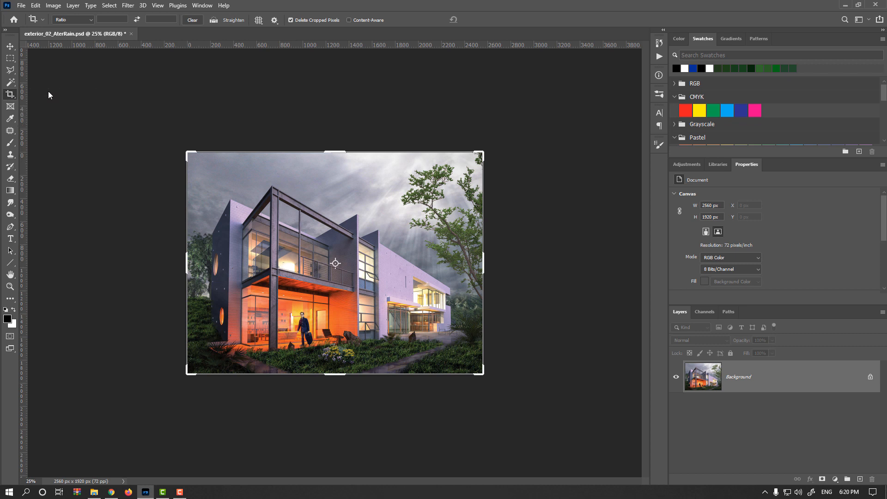
pyautogui.moveTo(340, 149); pyautogui.dragTo(340, 157)
pyautogui.moveTo(336, 367); pyautogui.dragTo(336, 366)
pyautogui.moveTo(184, 260)
pyautogui.mouseDown()
pyautogui.moveTo(208, 260)
pyautogui.moveTo(191, 261)
pyautogui.mouseUp()
pyautogui.press('Return')
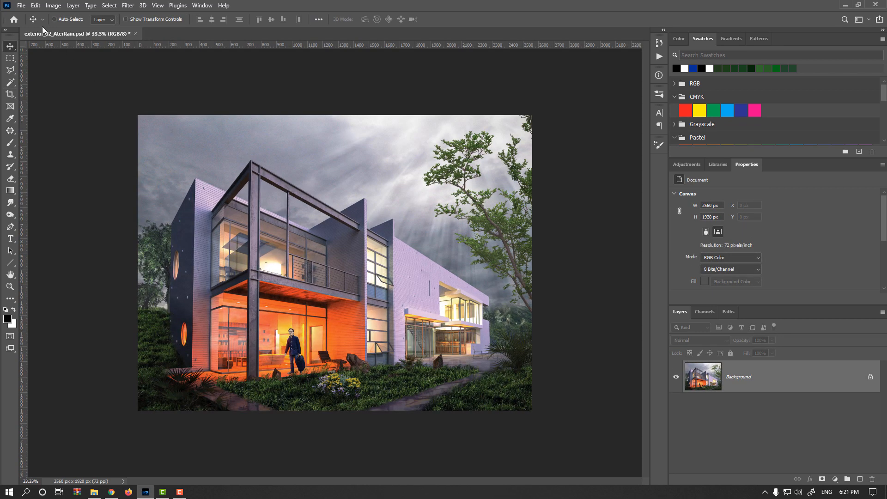
# - Open Save for Web (Legacy) and inspect the JPEG Very High, quality 80 preview at 50% zoom
pyautogui.click(22, 7)
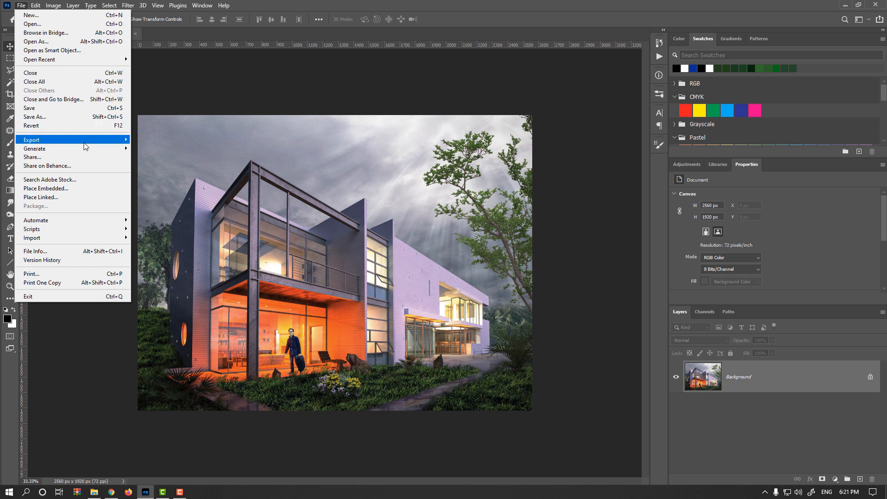
pyautogui.moveTo(95, 141)
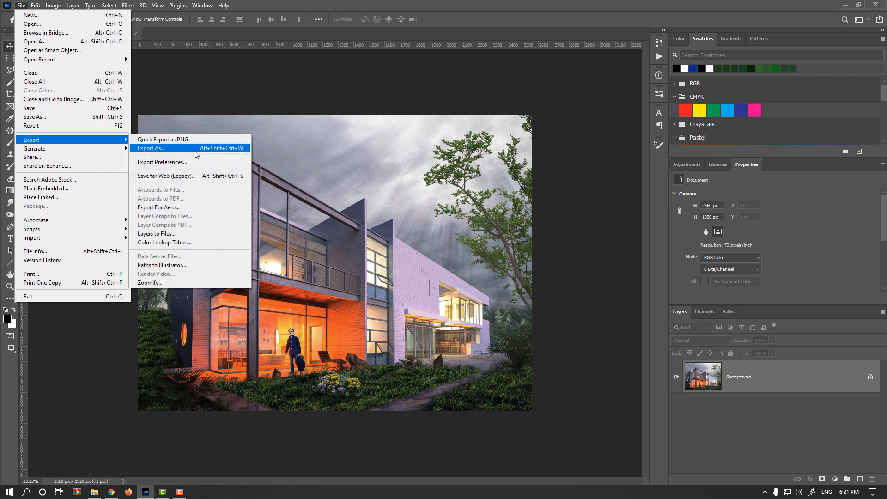
pyautogui.click(180, 178)
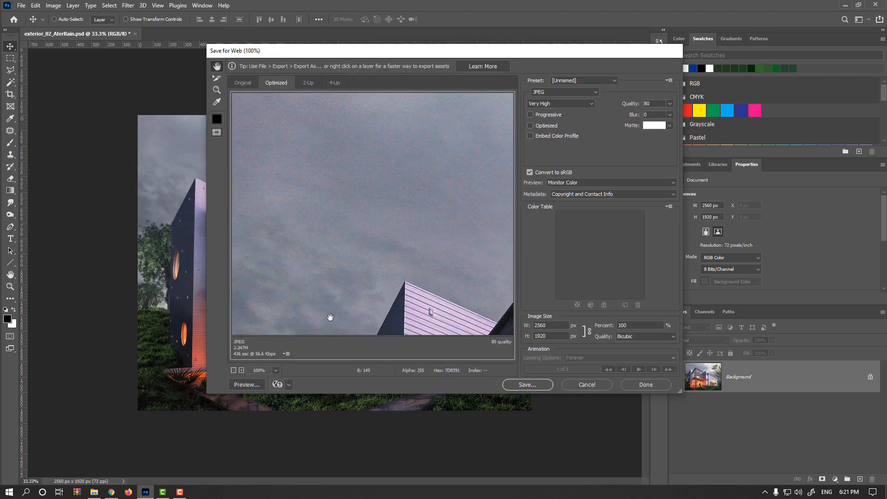
pyautogui.moveTo(346, 325); pyautogui.dragTo(280, 158)
pyautogui.moveTo(435, 217); pyautogui.dragTo(324, 237)
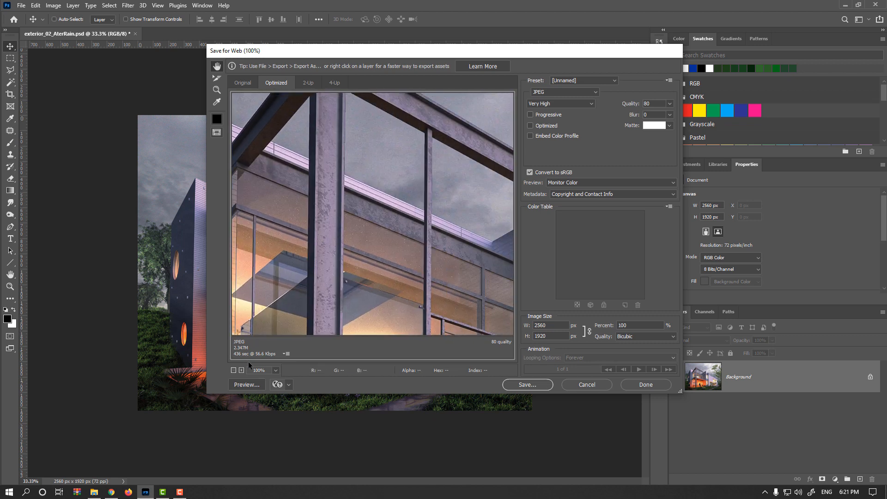
pyautogui.click(233, 370)
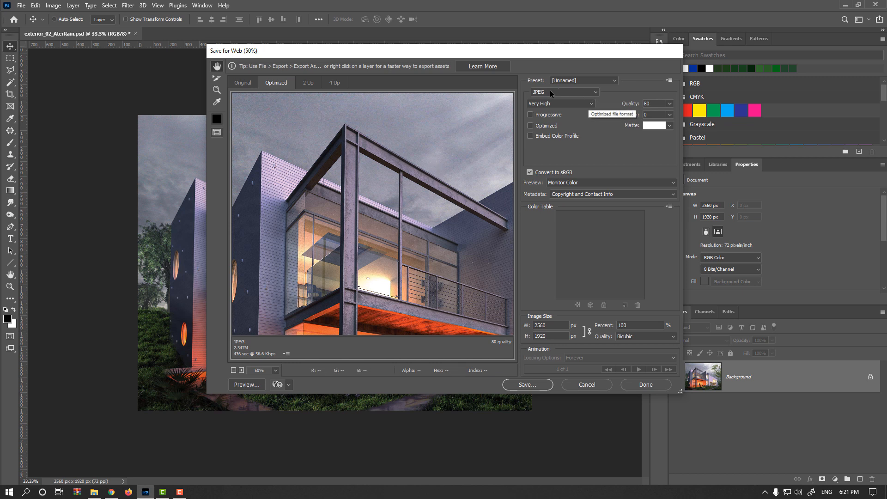
pyautogui.click(669, 103)
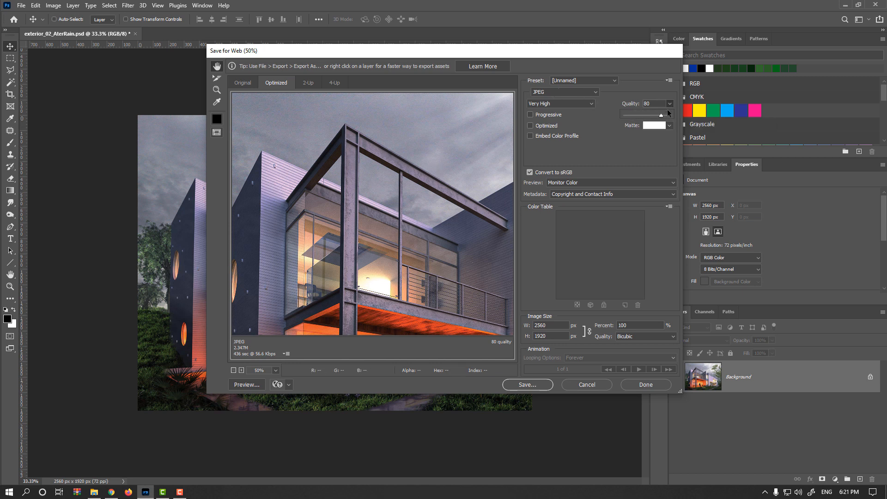
pyautogui.click(626, 97)
# - Save the optimized JPEG in the Assets folder as exterior_02_aterrain_web.jpg
pyautogui.click(527, 385)
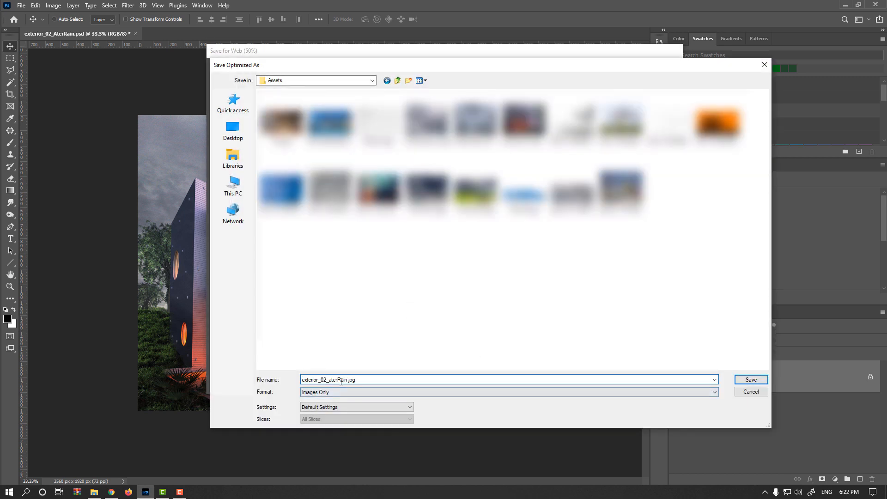
pyautogui.click(340, 381)
pyautogui.press('BackSpace')
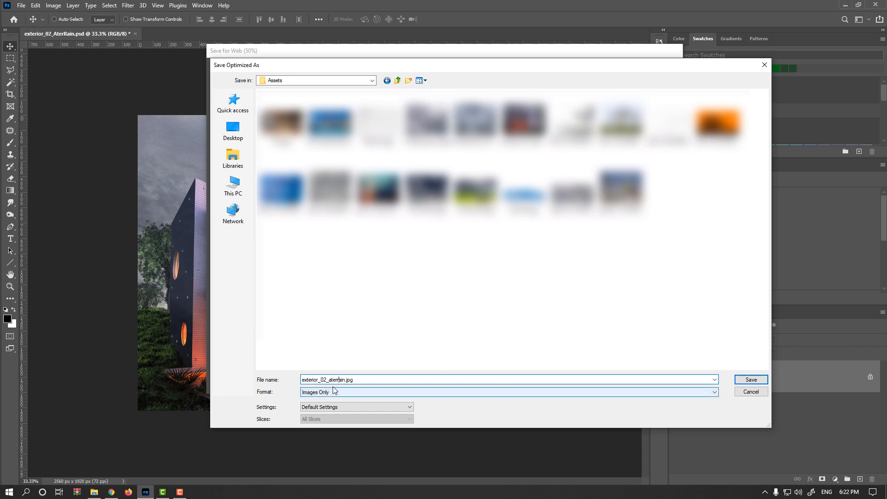
pyautogui.write('rain_web')
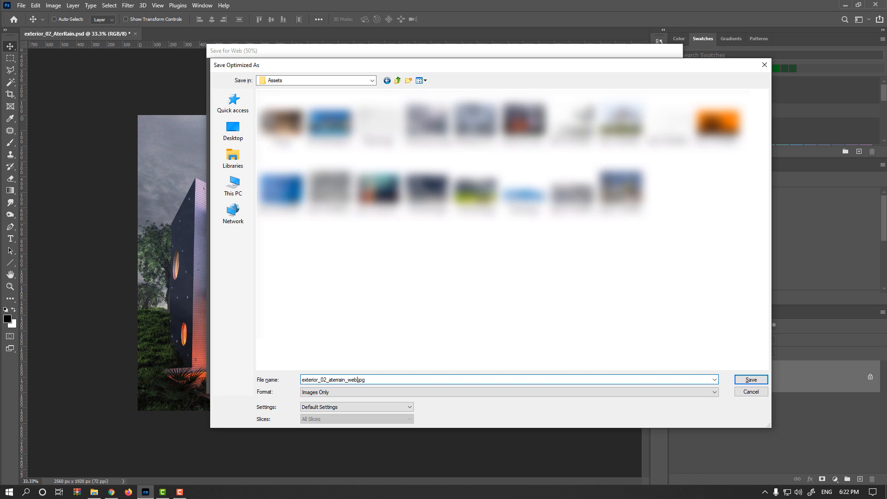
pyautogui.click(752, 379)
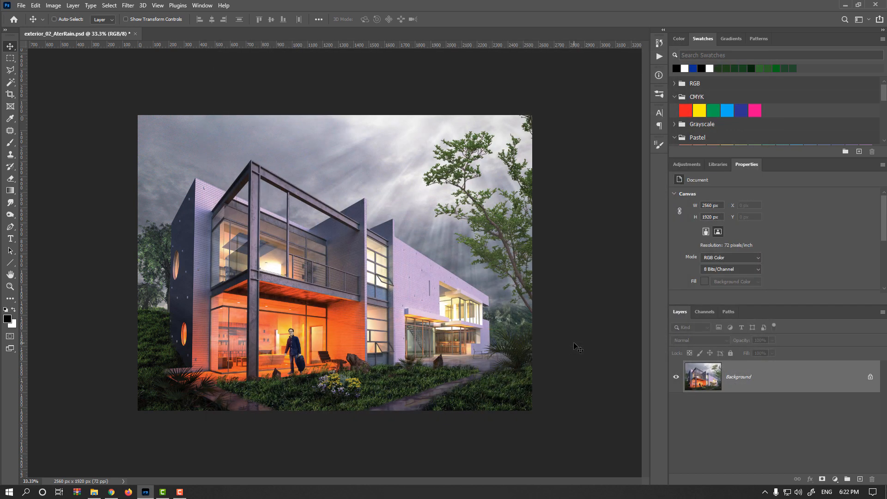